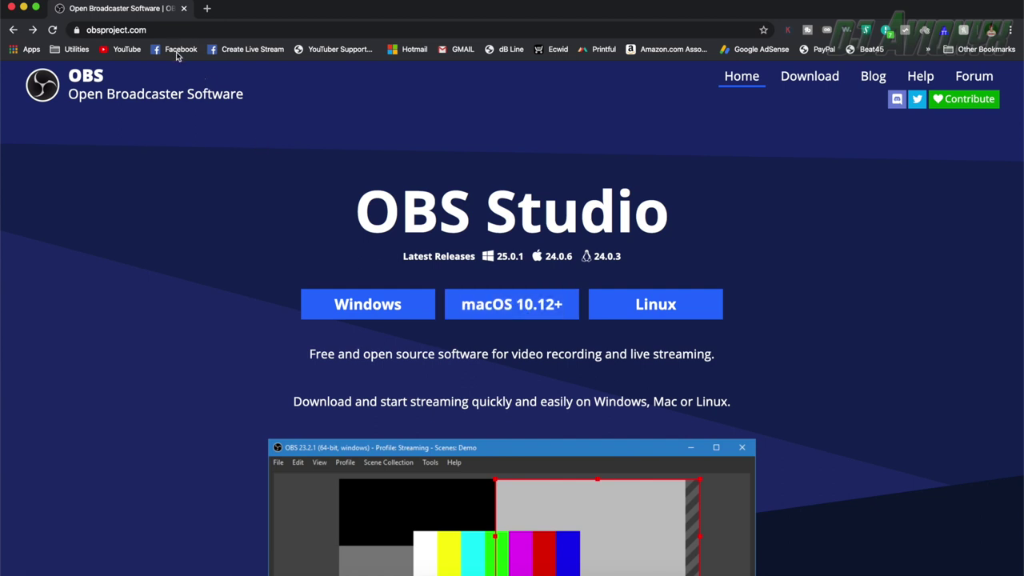
# Step: Load yellowduck.tv from Chrome's address bar
pyautogui.click(155, 30)
pyautogui.write('ye')
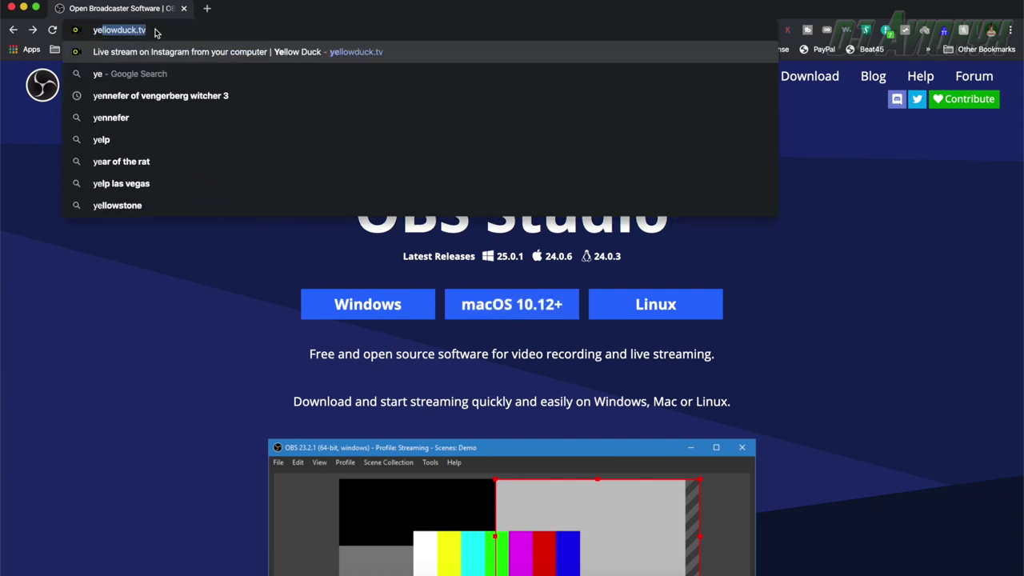
pyautogui.write('llow')
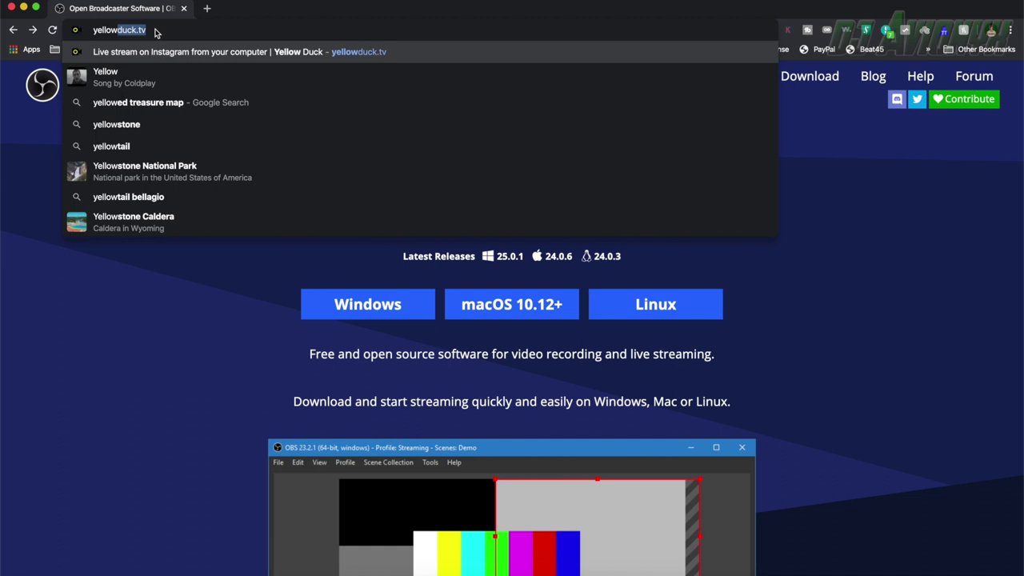
pyautogui.press('Return')
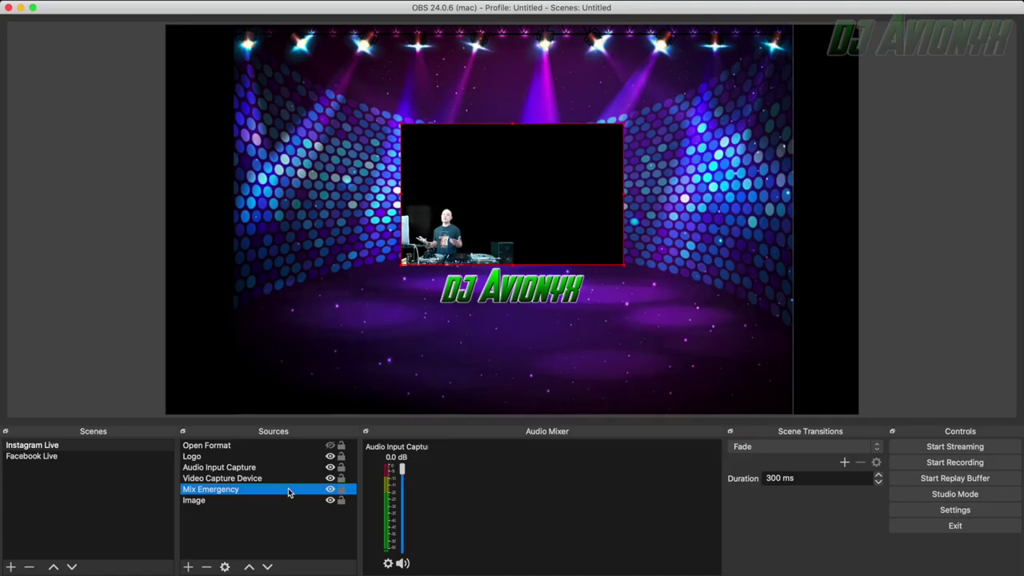
pyautogui.click(38, 448)
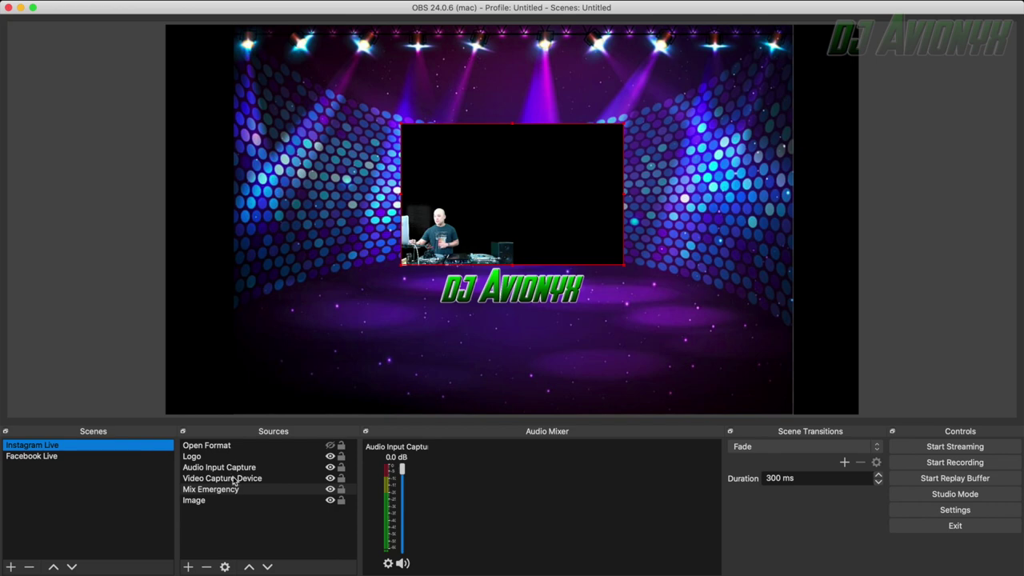
pyautogui.click(214, 501)
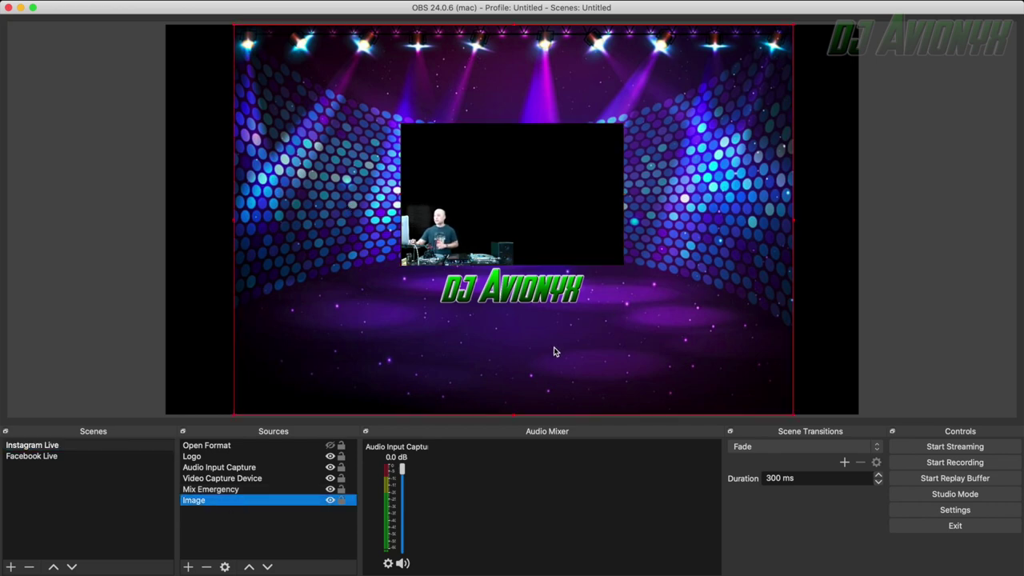
pyautogui.click(214, 489)
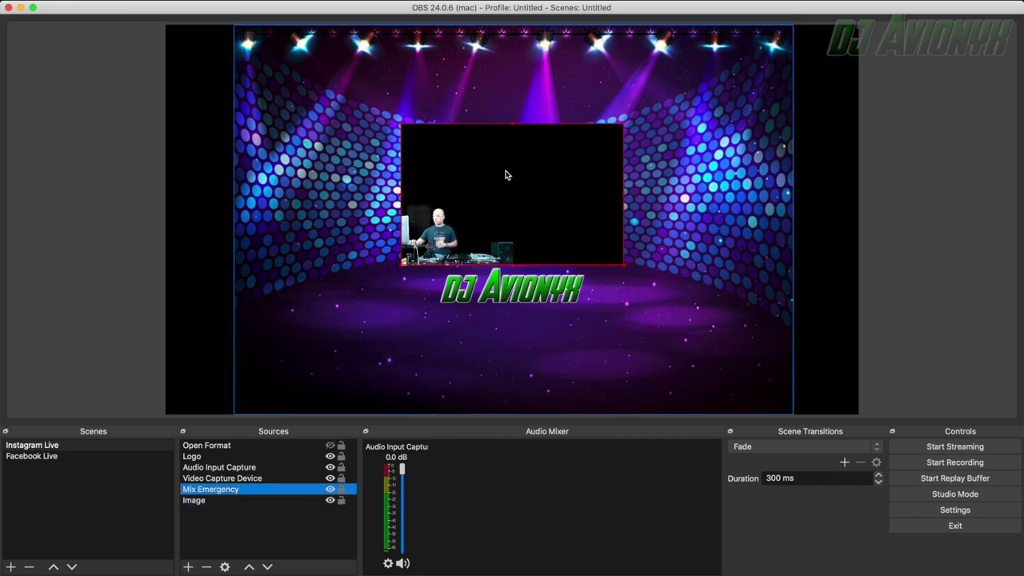
pyautogui.click(214, 478)
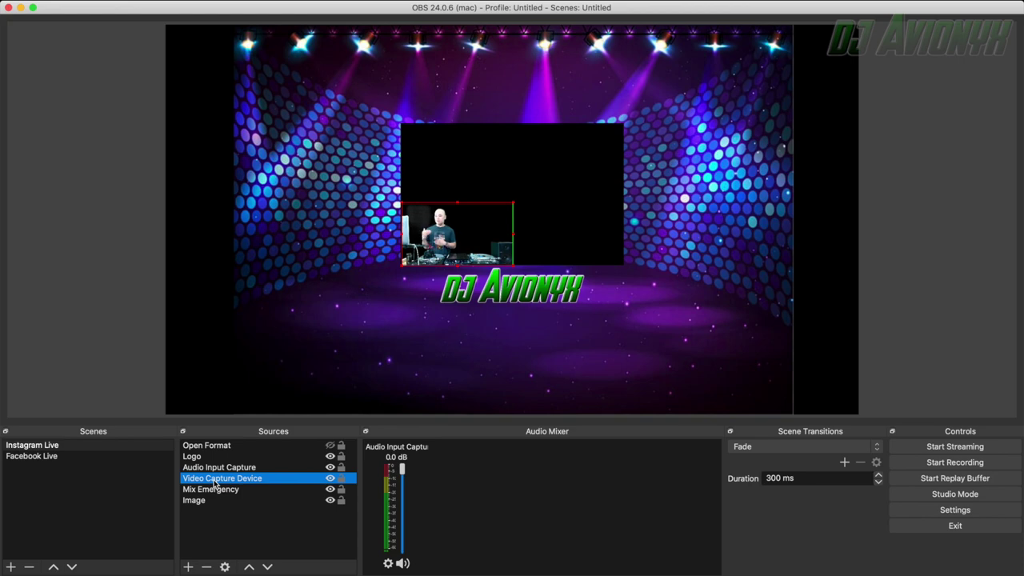
pyautogui.click(219, 470)
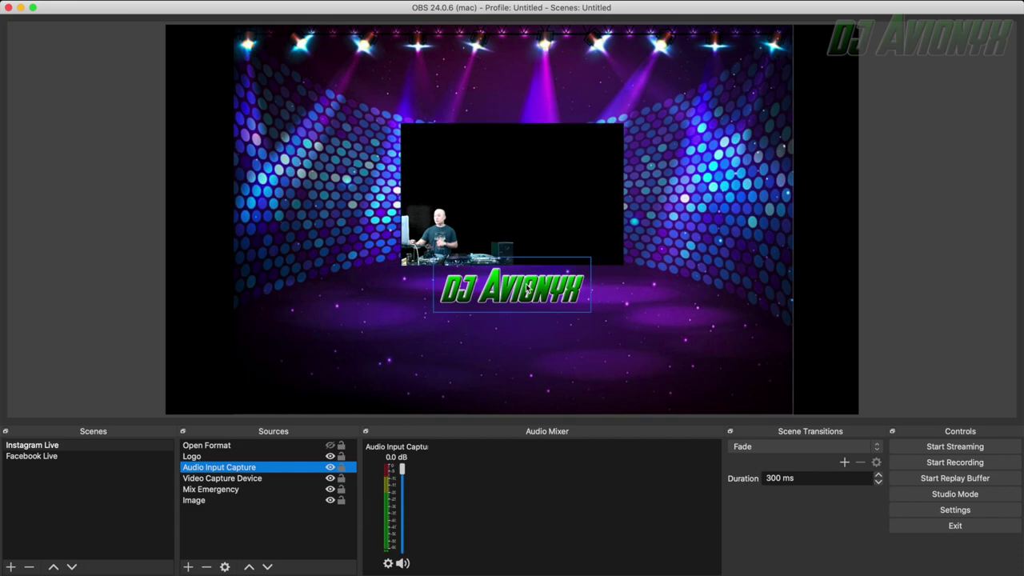
pyautogui.click(192, 457)
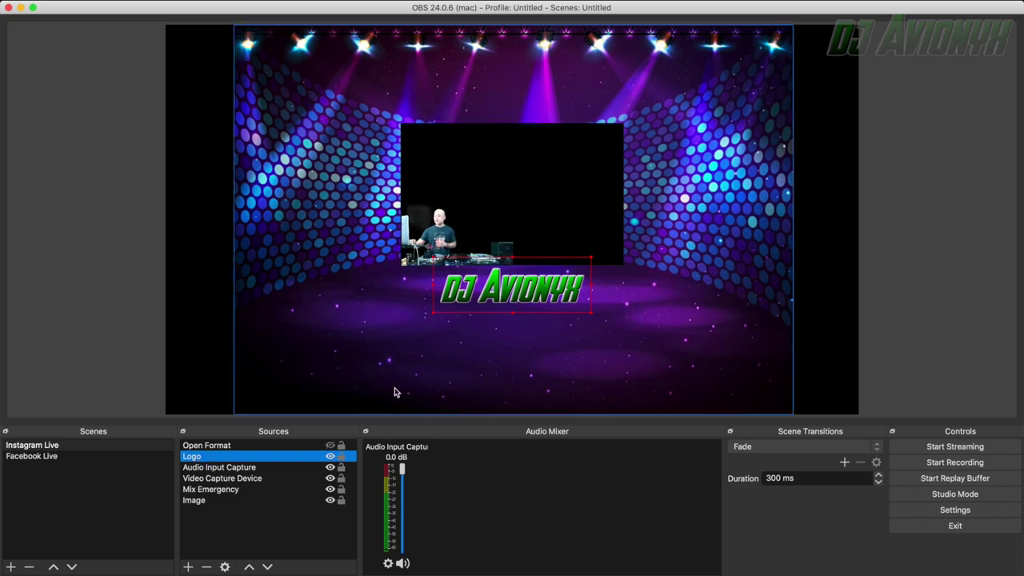
pyautogui.click(218, 448)
pyautogui.doubleClick(218, 450)
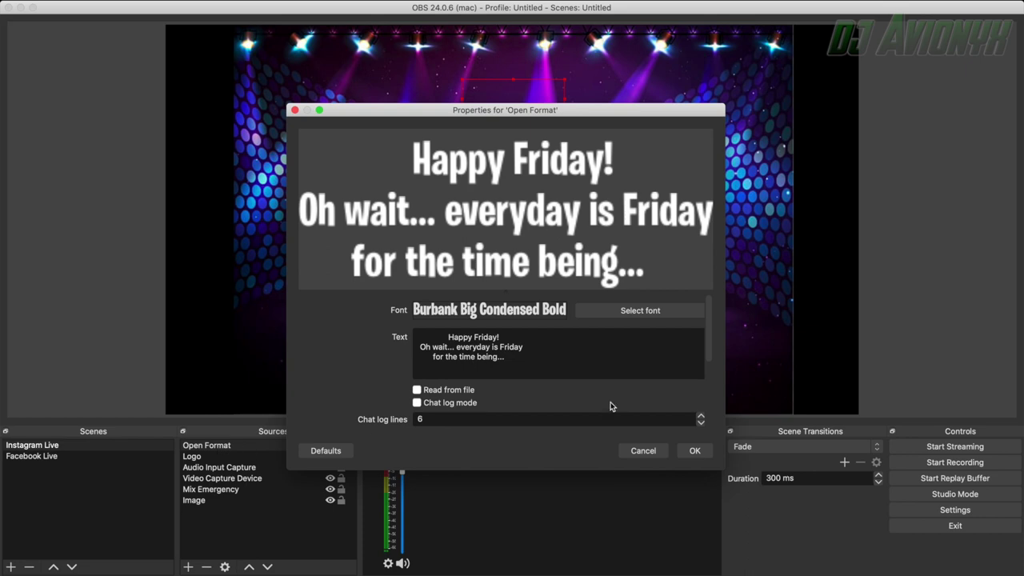
pyautogui.click(663, 452)
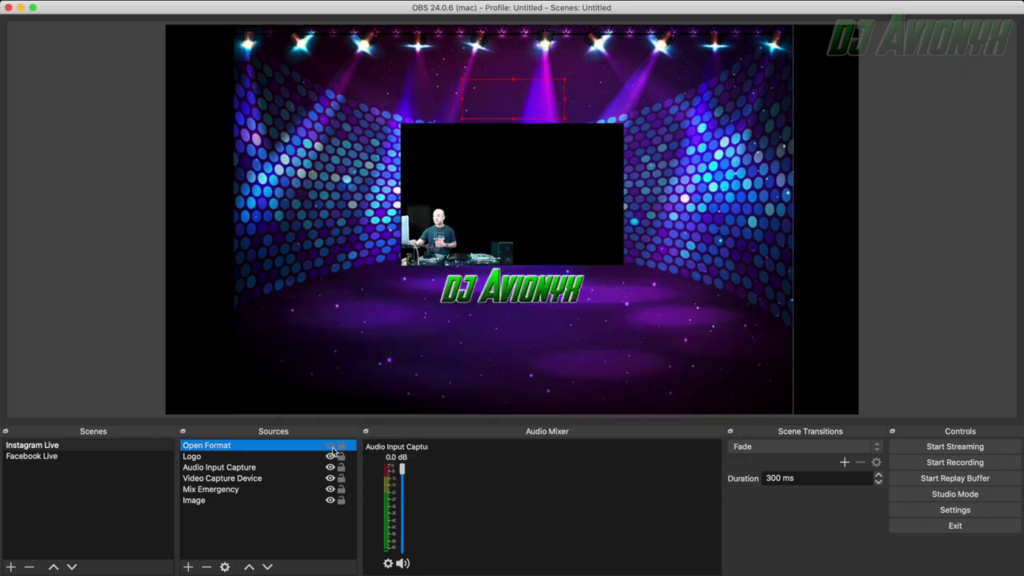
pyautogui.click(330, 448)
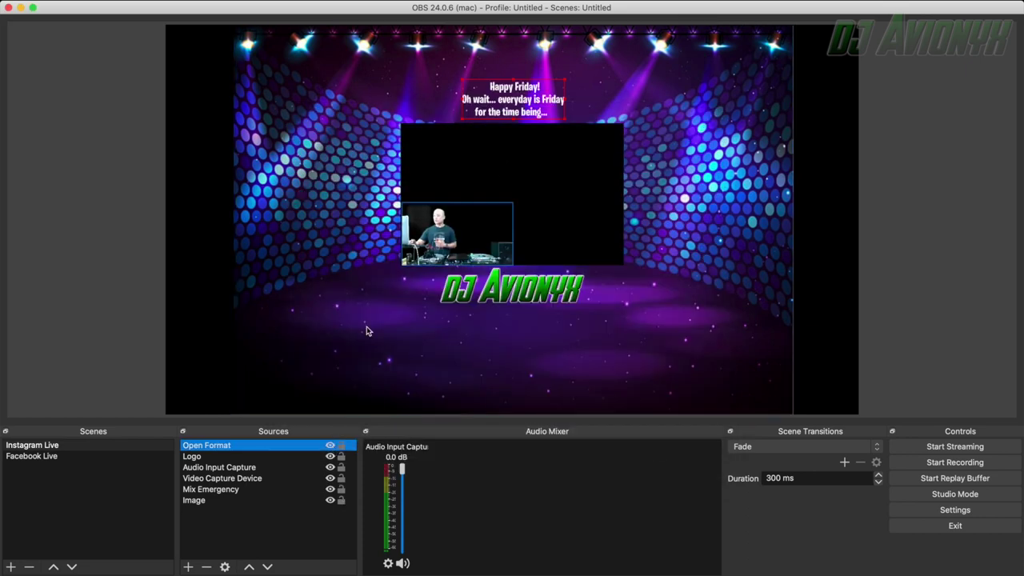
pyautogui.click(330, 446)
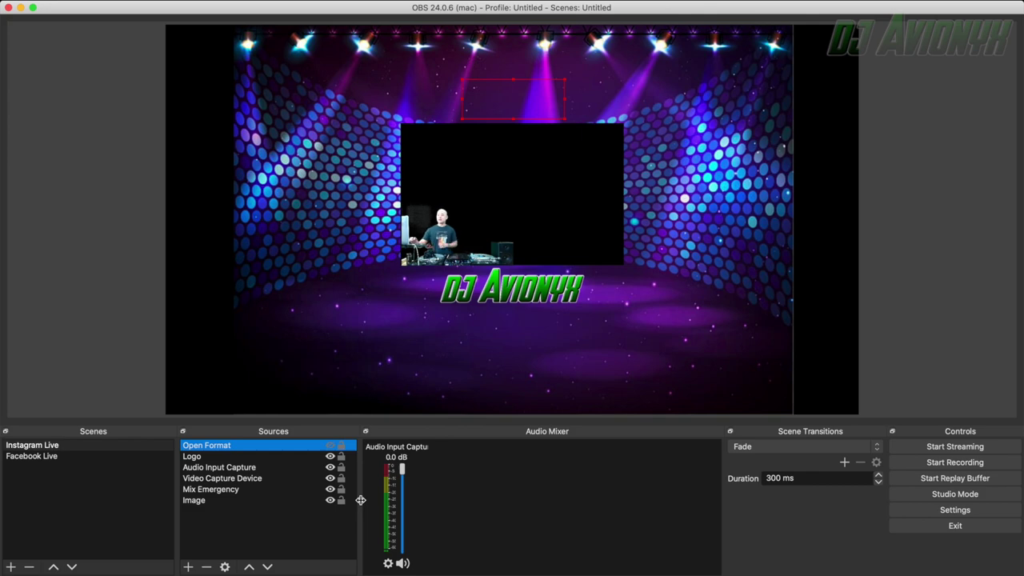
pyautogui.click(12, 568)
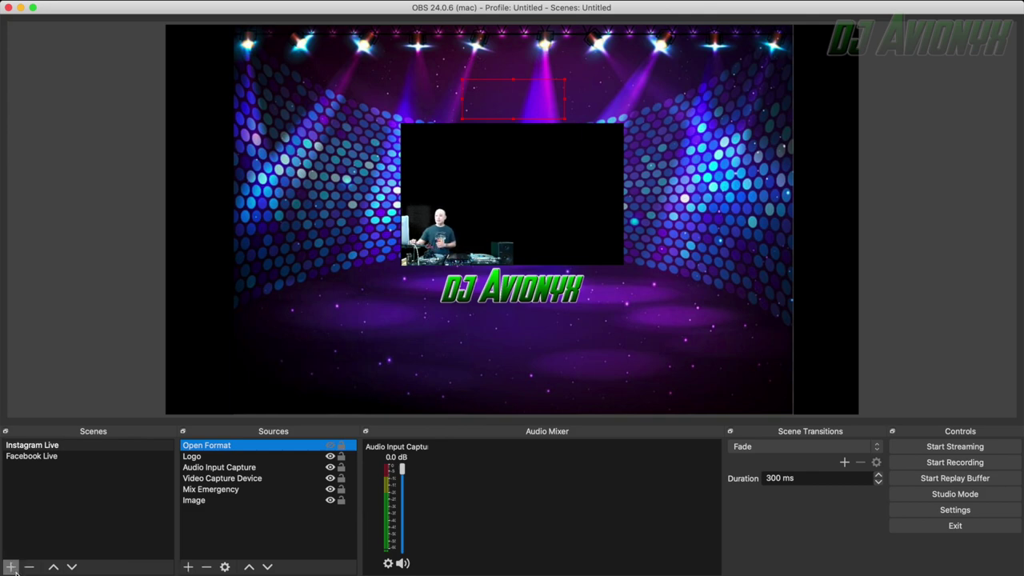
# Step: Add a new scene named Scene 2, then bring up the source-type list
pyautogui.click(12, 567)
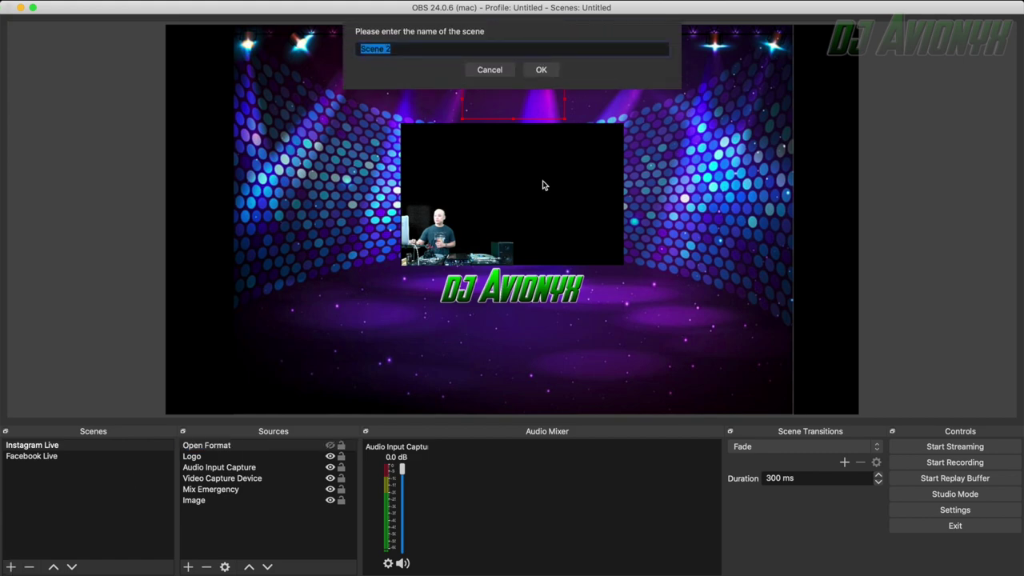
pyautogui.click(540, 72)
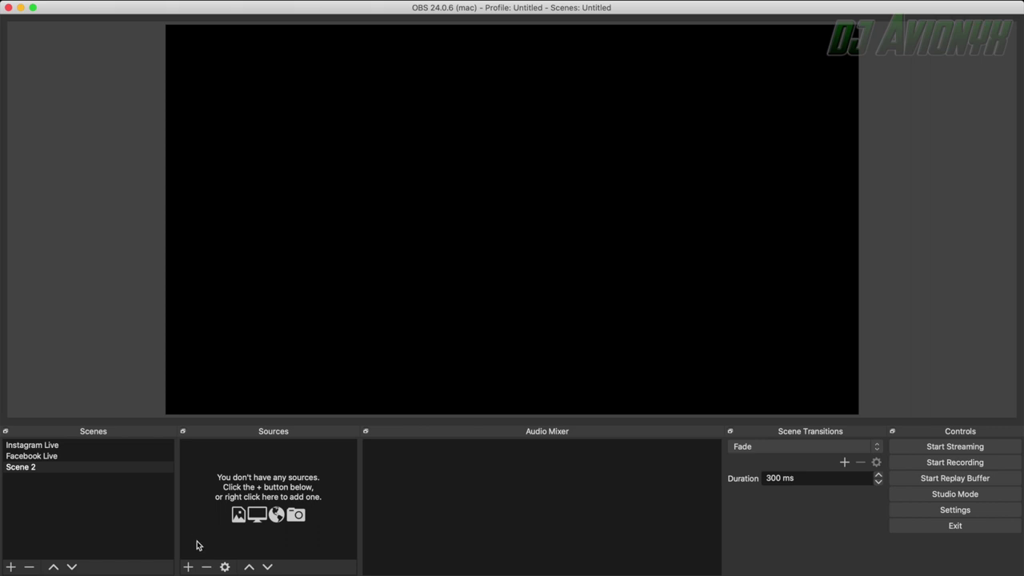
pyautogui.click(188, 567)
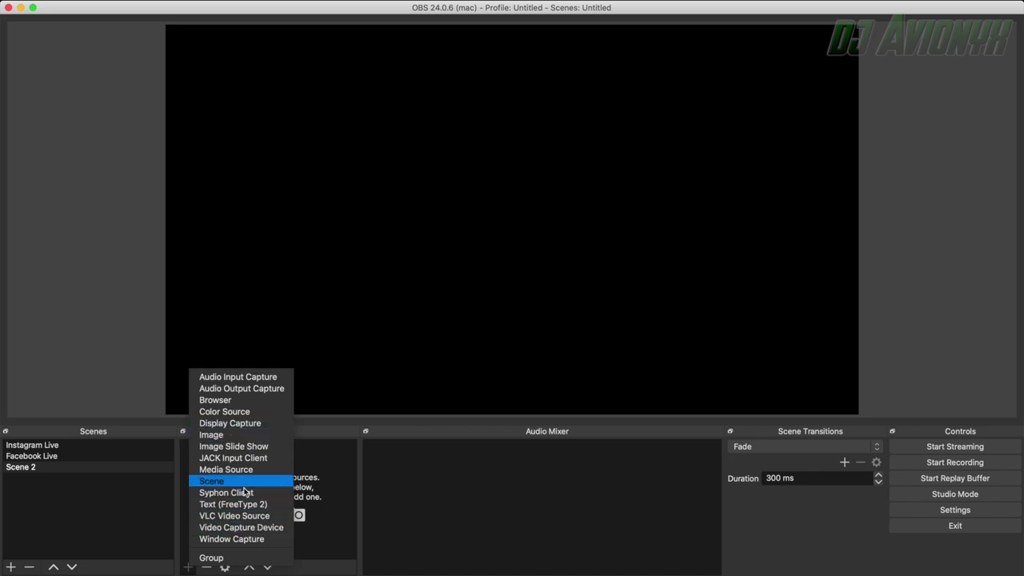
# Step: Add image source Image 2 using stage-music-nightclub-wraparound-stage-under-lights.jpg from Pictures
pyautogui.click(218, 437)
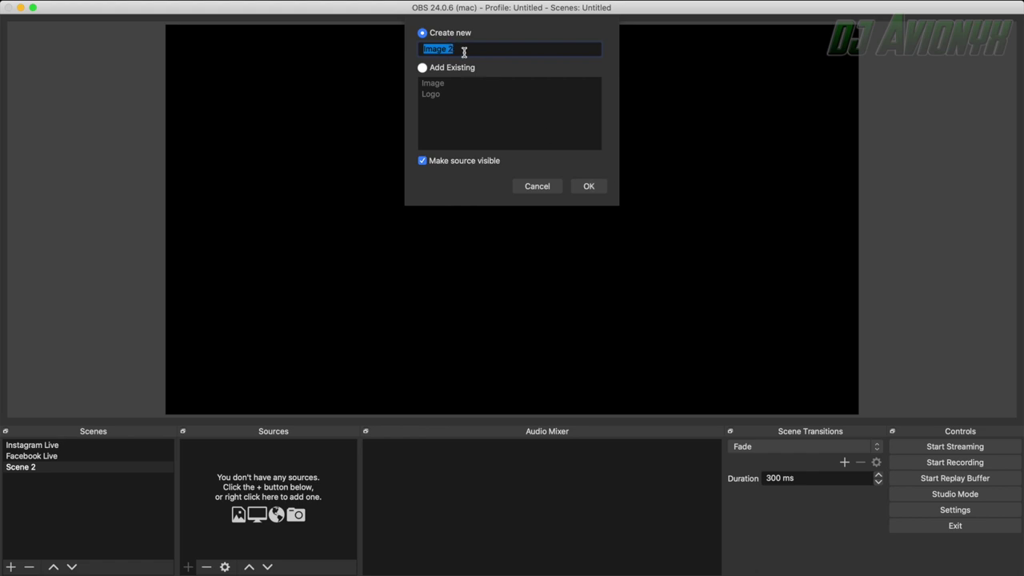
pyautogui.click(584, 187)
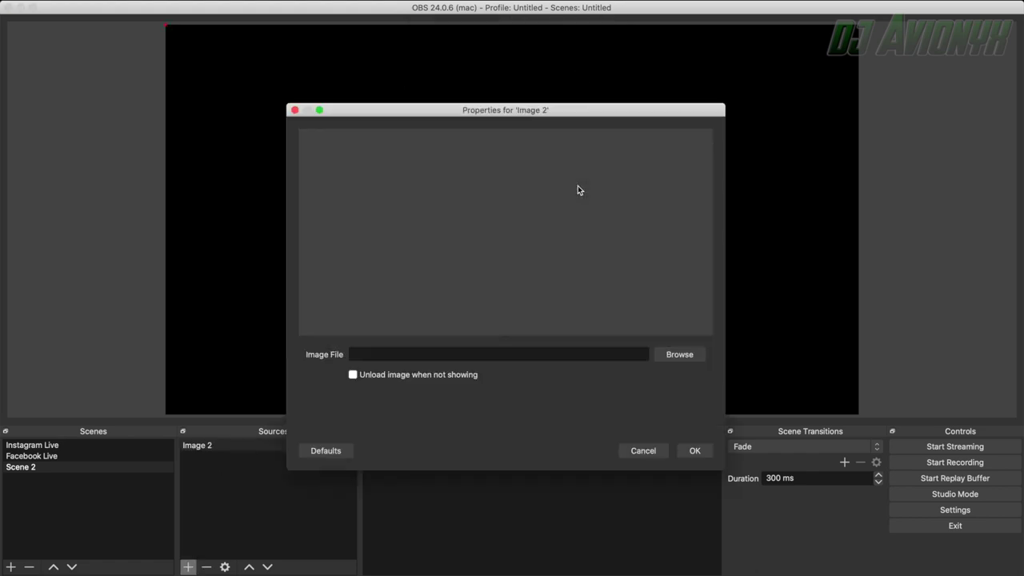
pyautogui.click(664, 357)
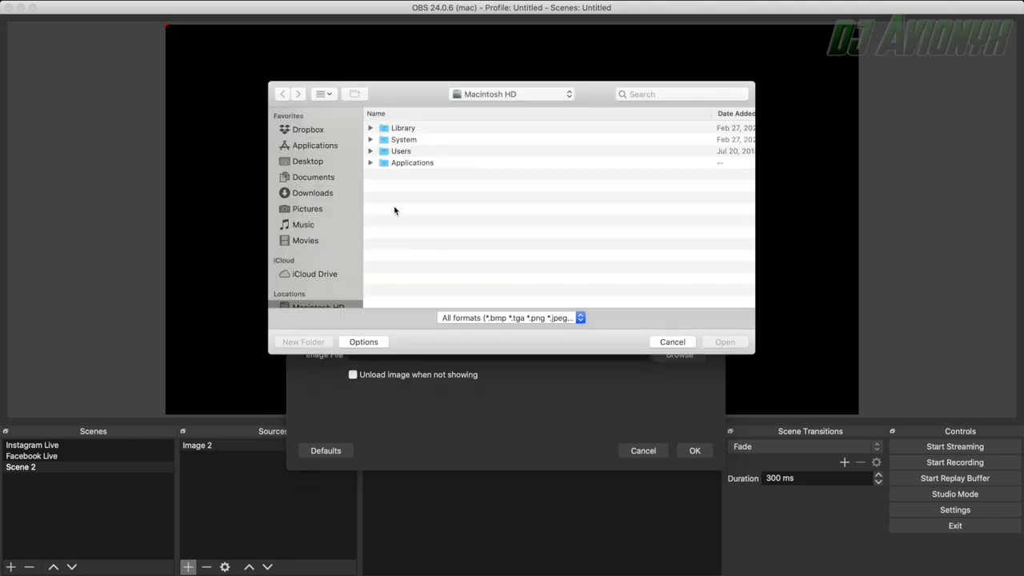
pyautogui.click(310, 210)
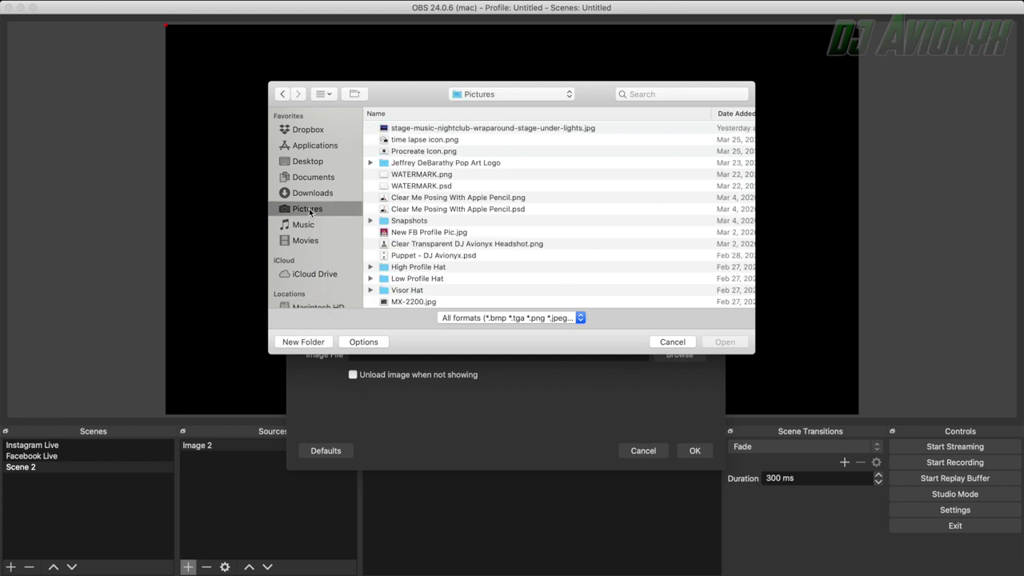
pyautogui.click(435, 128)
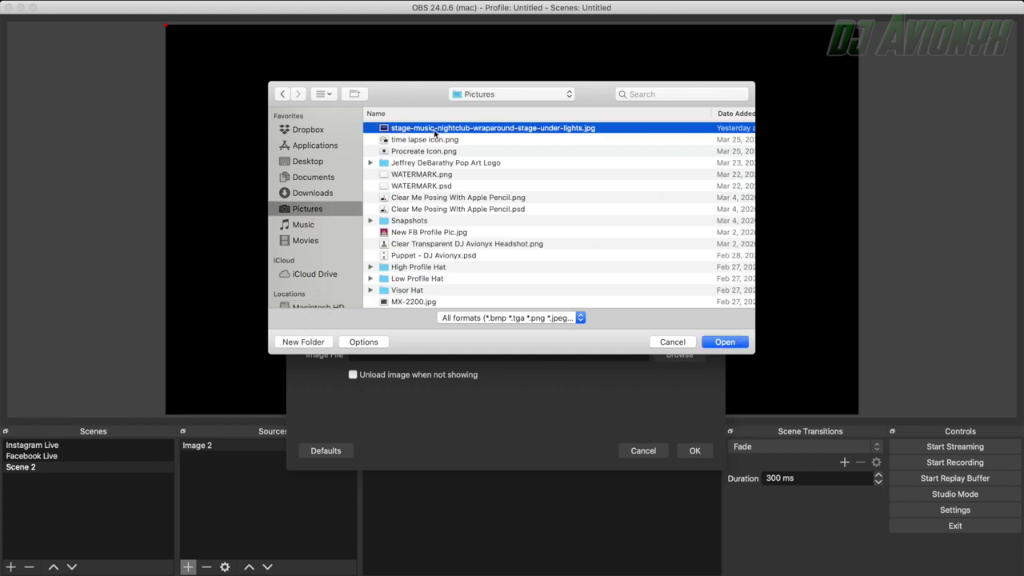
pyautogui.click(725, 343)
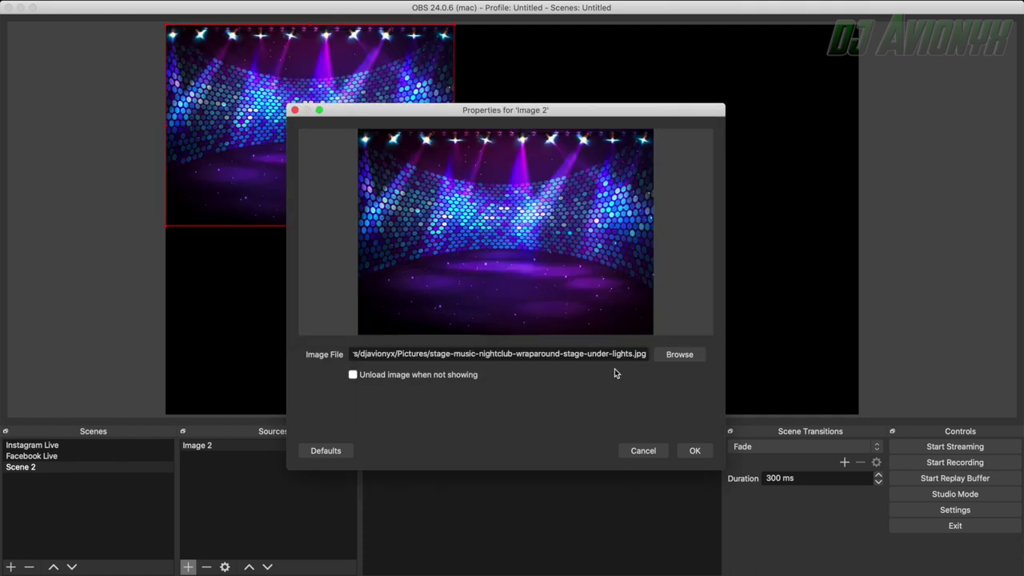
pyautogui.click(695, 451)
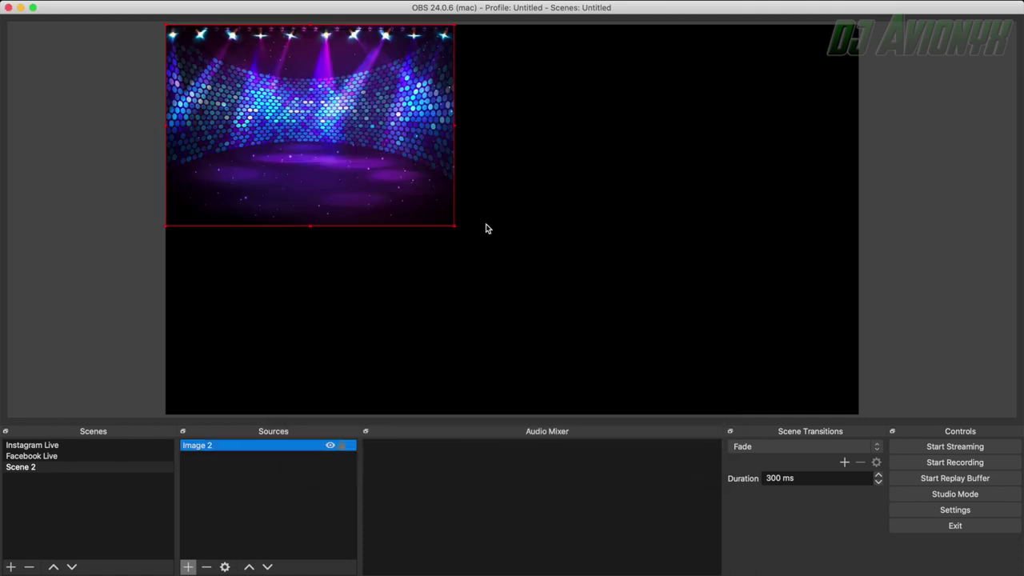
# Step: Stretch the Image 2 backdrop to the canvas height and nudge it left to centre it
pyautogui.moveTo(454, 226); pyautogui.dragTo(748, 414)
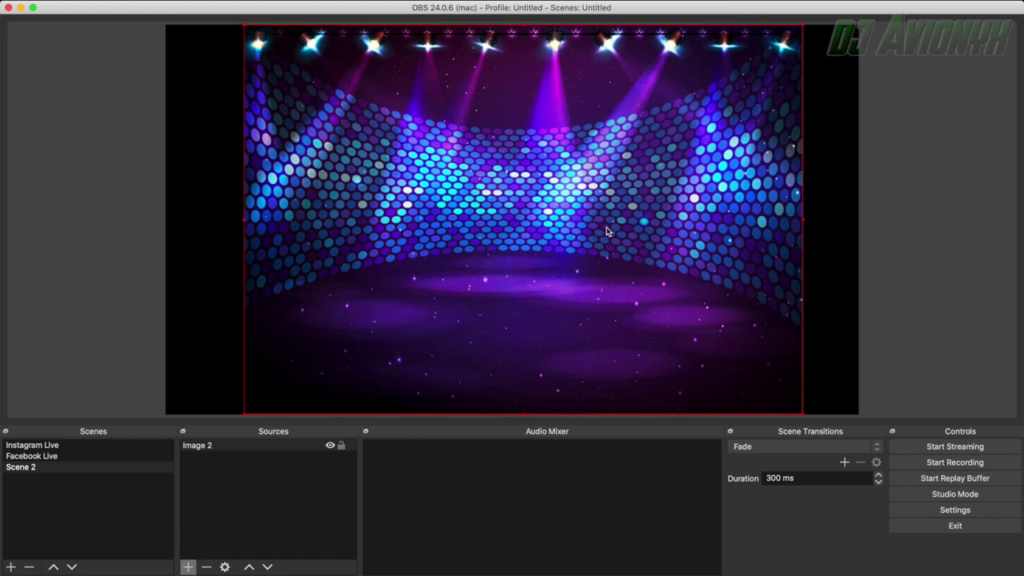
pyautogui.moveTo(605, 232)
pyautogui.mouseDown()
pyautogui.moveTo(563, 232)
pyautogui.moveTo(593, 226)
pyautogui.mouseUp()
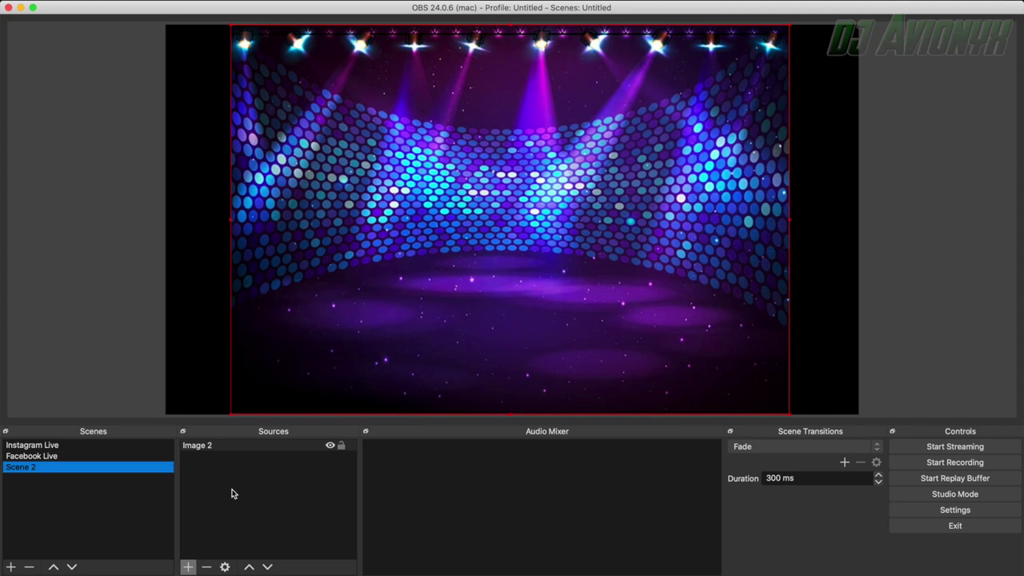
# Step: Create a Window Capture source named ME after the Mix Emergency name was already taken
pyautogui.click(189, 567)
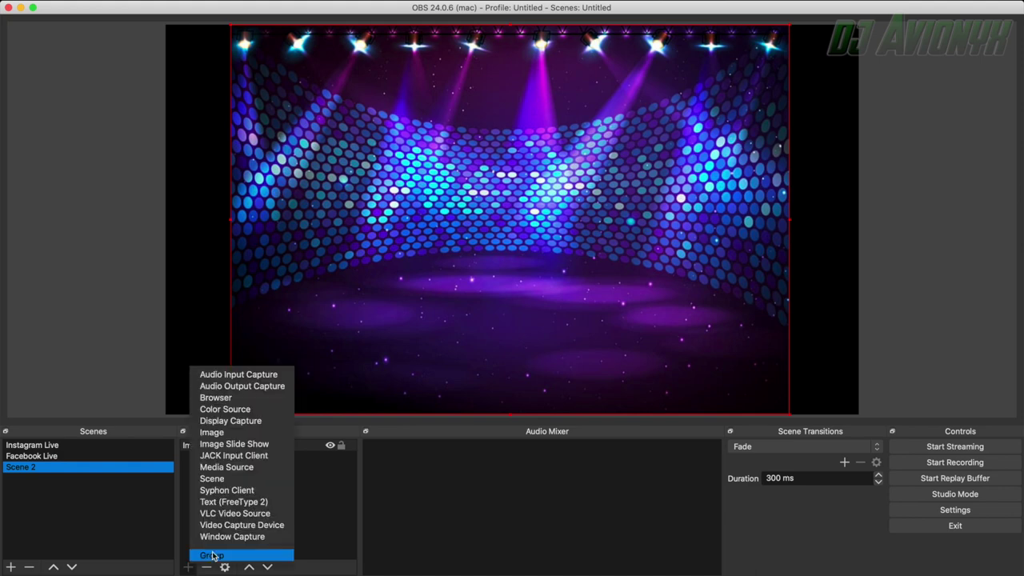
pyautogui.click(226, 538)
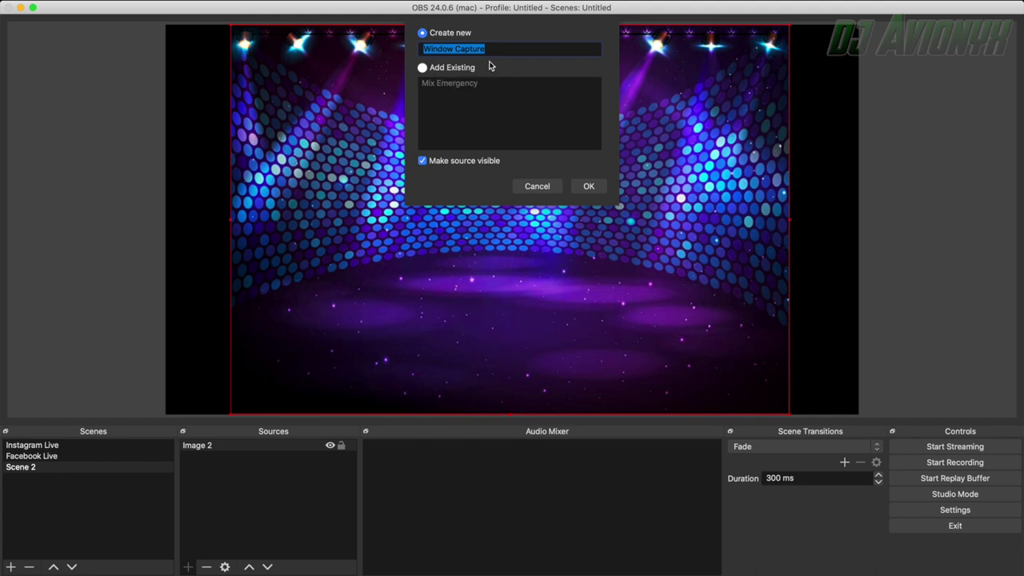
pyautogui.write('Mix Emergency')
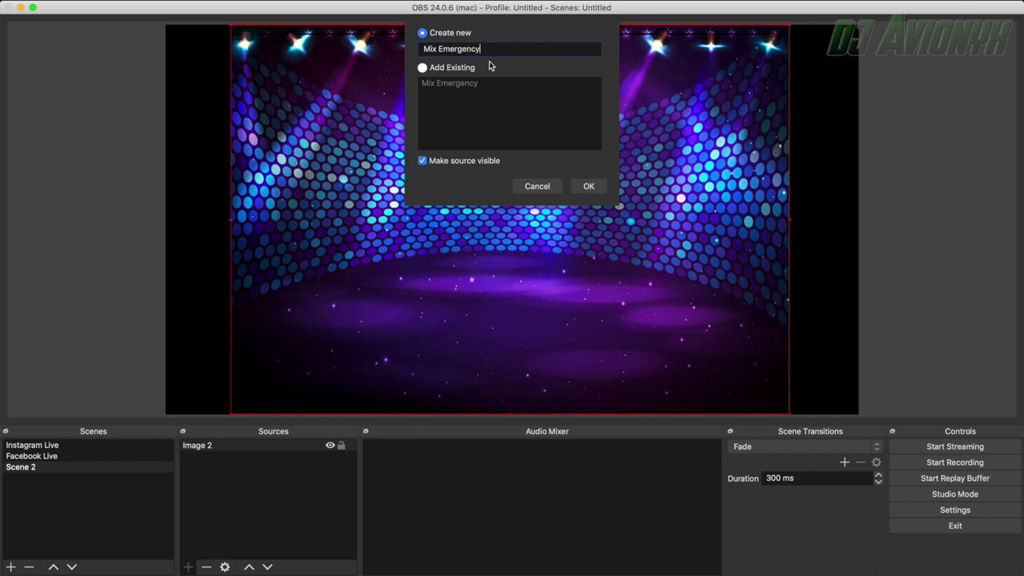
pyautogui.click(586, 184)
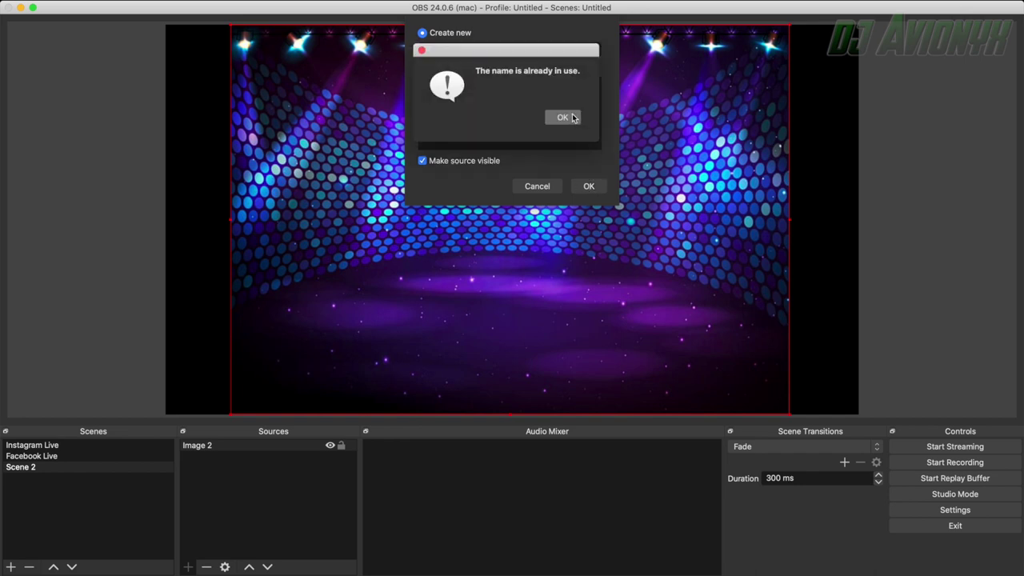
pyautogui.click(573, 118)
pyautogui.moveTo(485, 50); pyautogui.dragTo(417, 46)
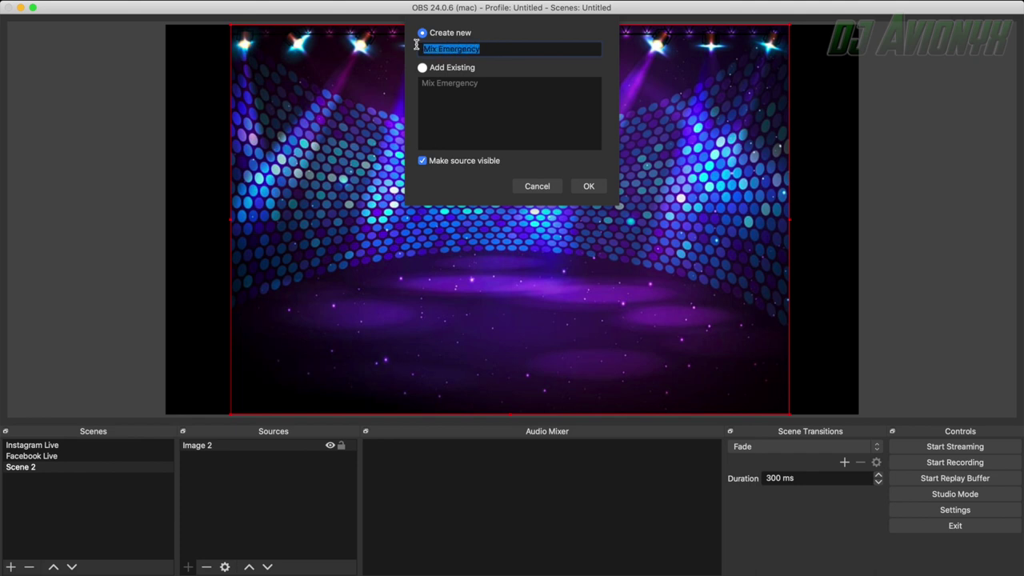
pyautogui.write('ME')
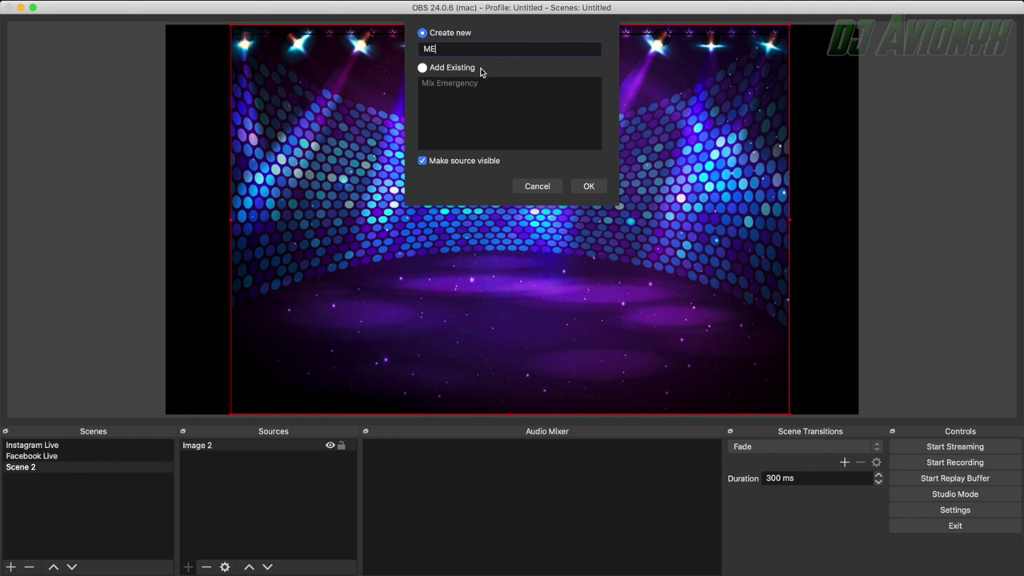
pyautogui.click(600, 193)
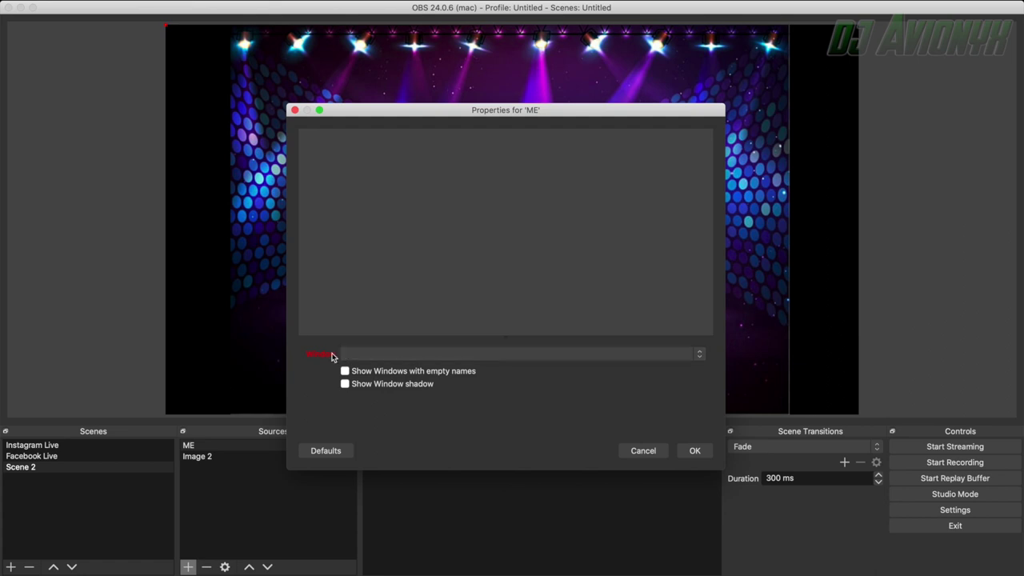
# Step: Set ME to capture the [MixEmergency] Master Output window
pyautogui.click(606, 358)
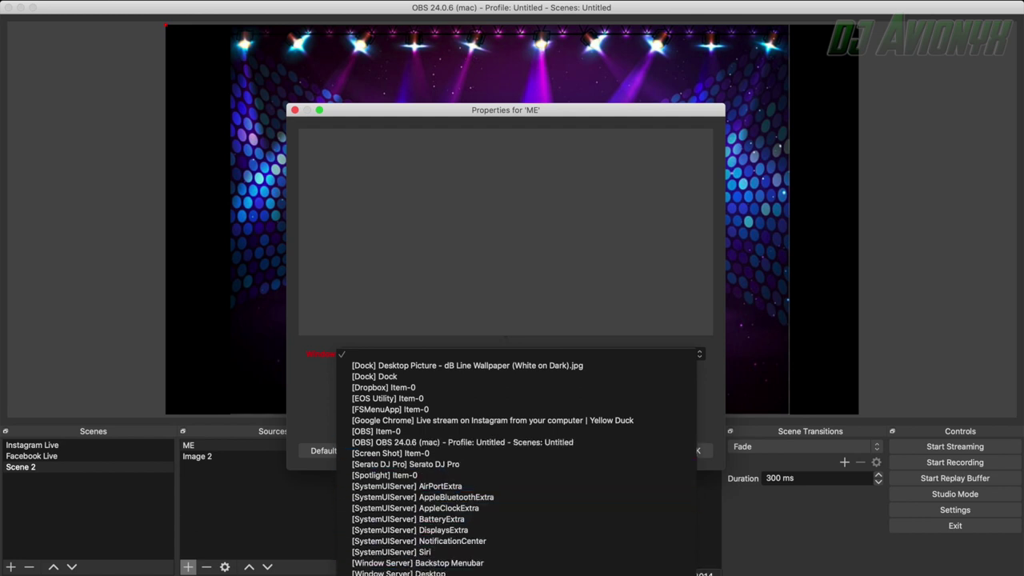
pyautogui.press('super+Tab')
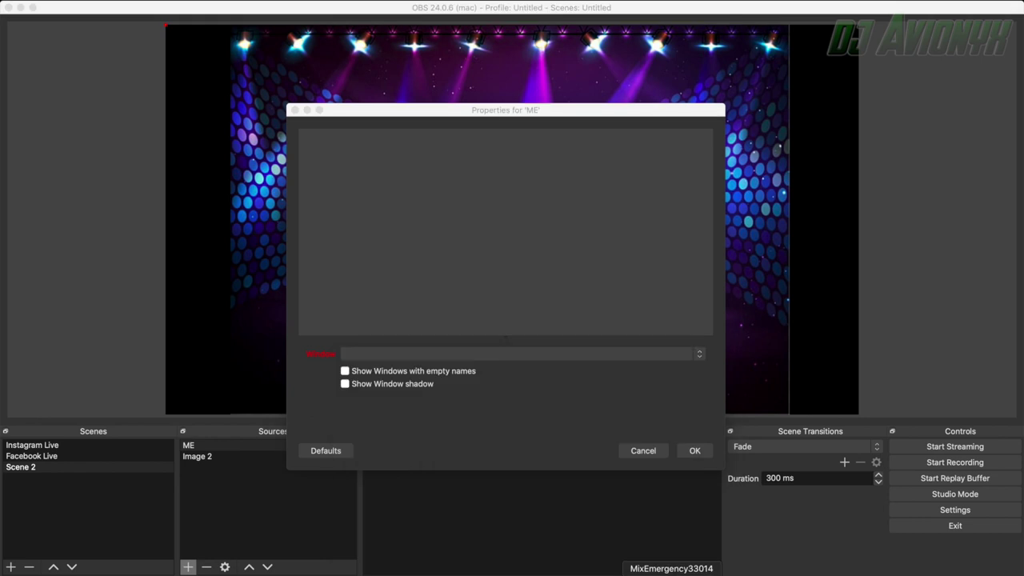
pyautogui.click(200, 452)
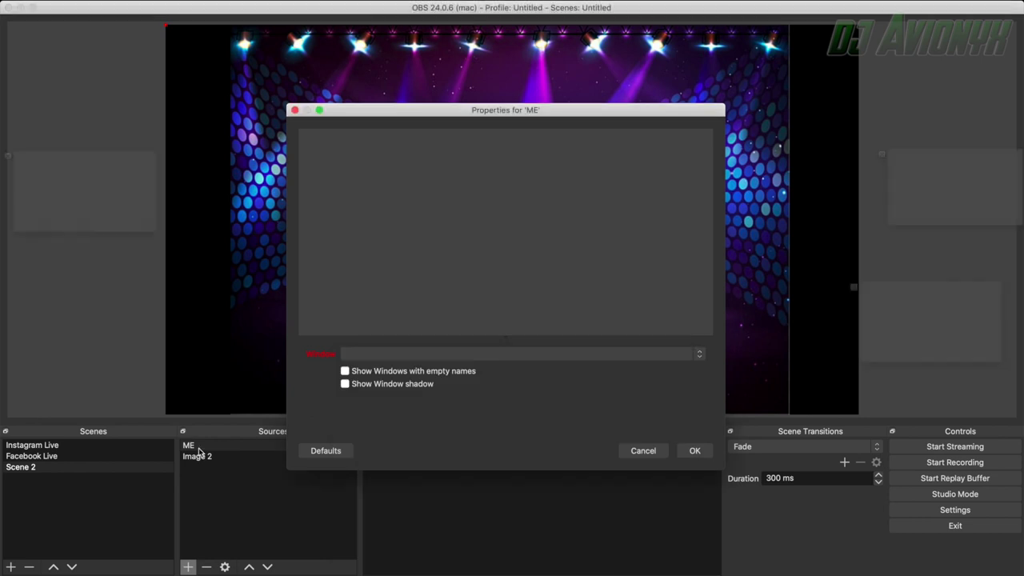
pyautogui.click(444, 355)
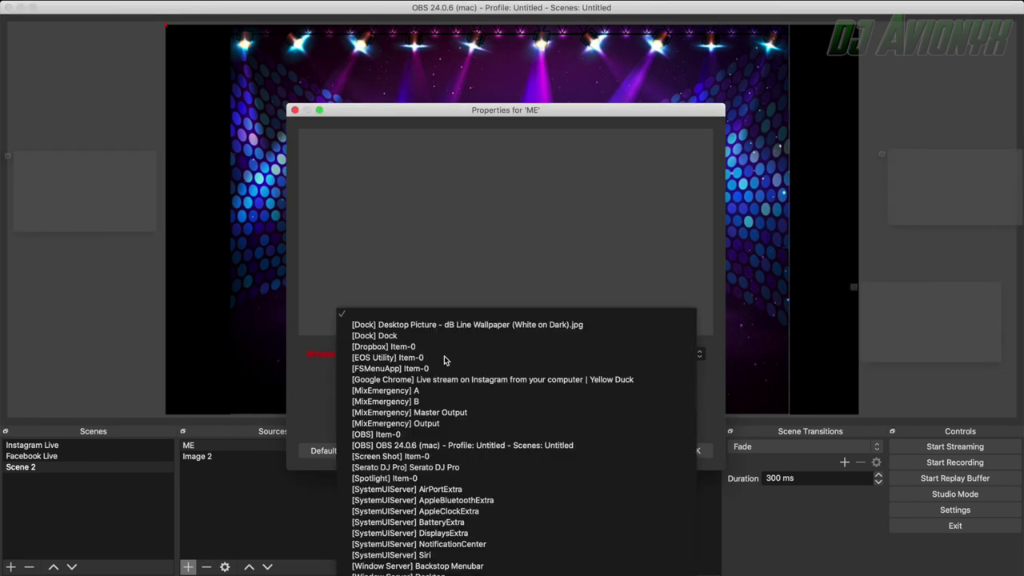
pyautogui.click(430, 413)
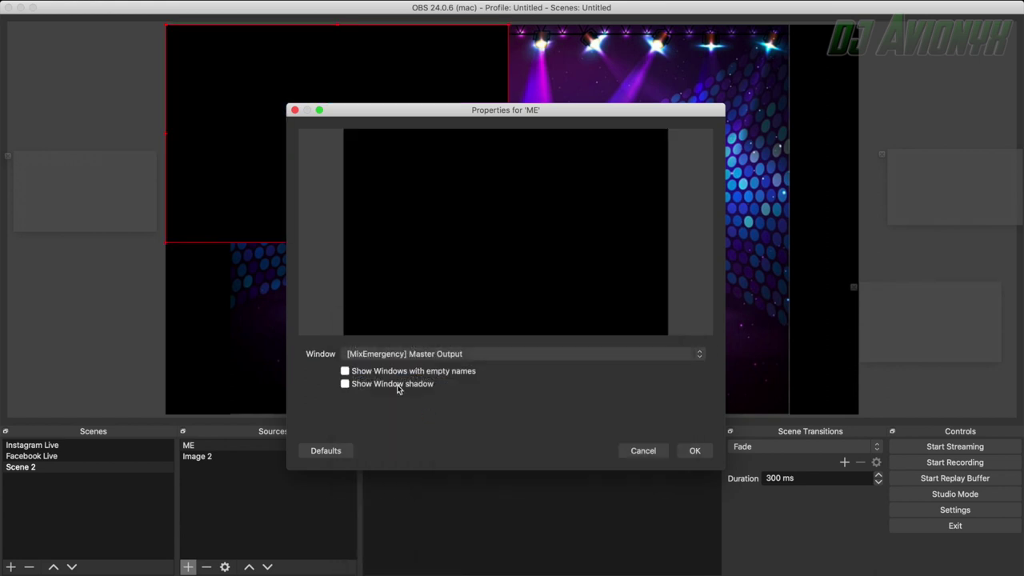
pyautogui.click(694, 451)
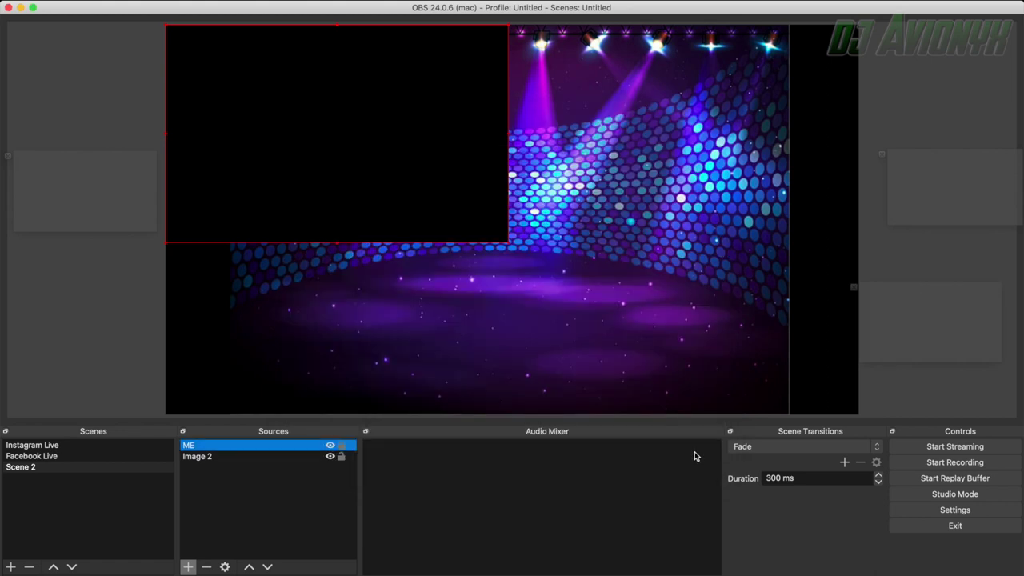
# Step: Drag the ME capture from the top-left to the centre of the canvas
pyautogui.moveTo(388, 178); pyautogui.dragTo(557, 268)
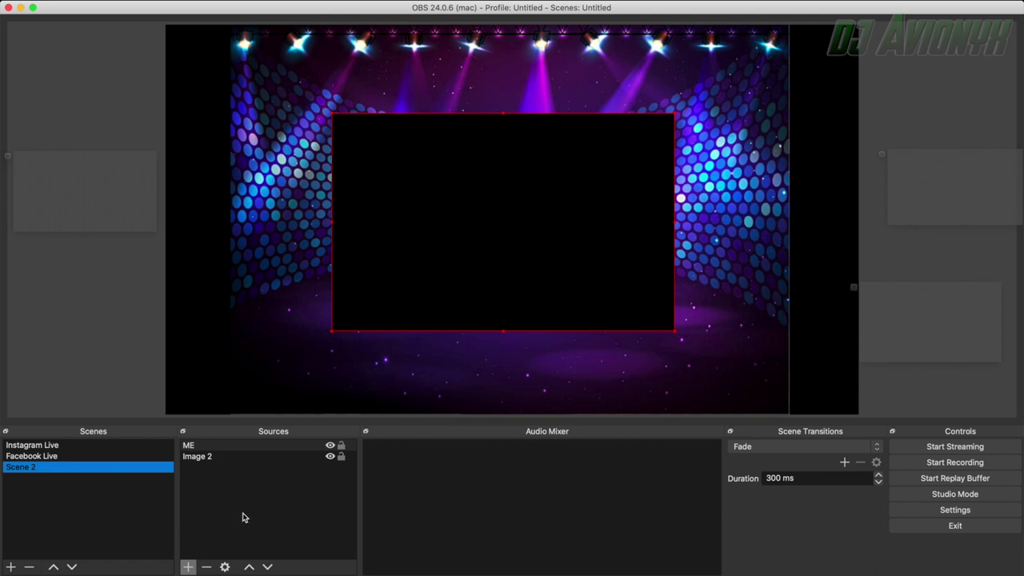
# Step: Add Video Capture Device 2 using the C922 Pro Stream Webcam and move it toward the centre
pyautogui.click(189, 568)
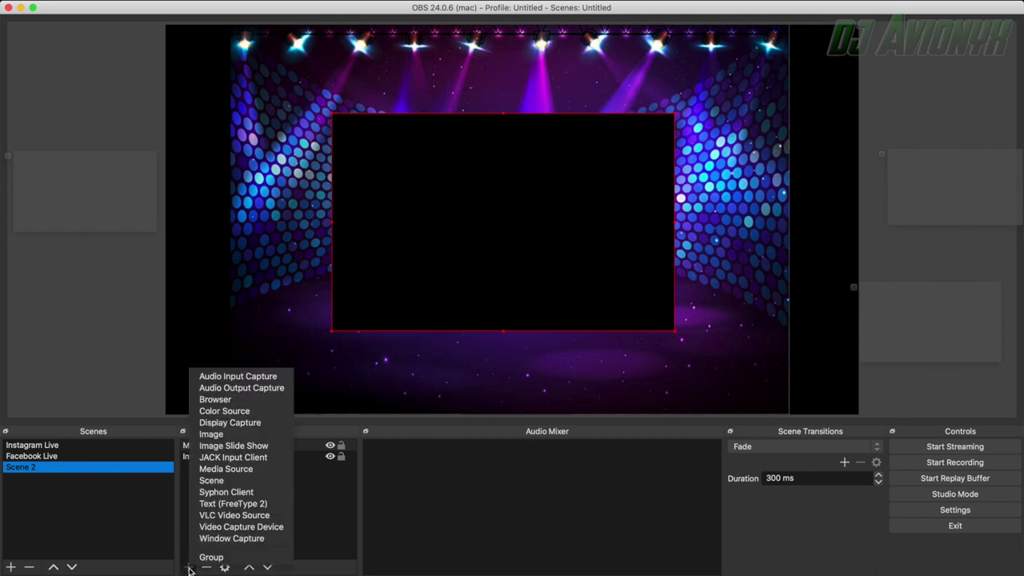
pyautogui.click(230, 528)
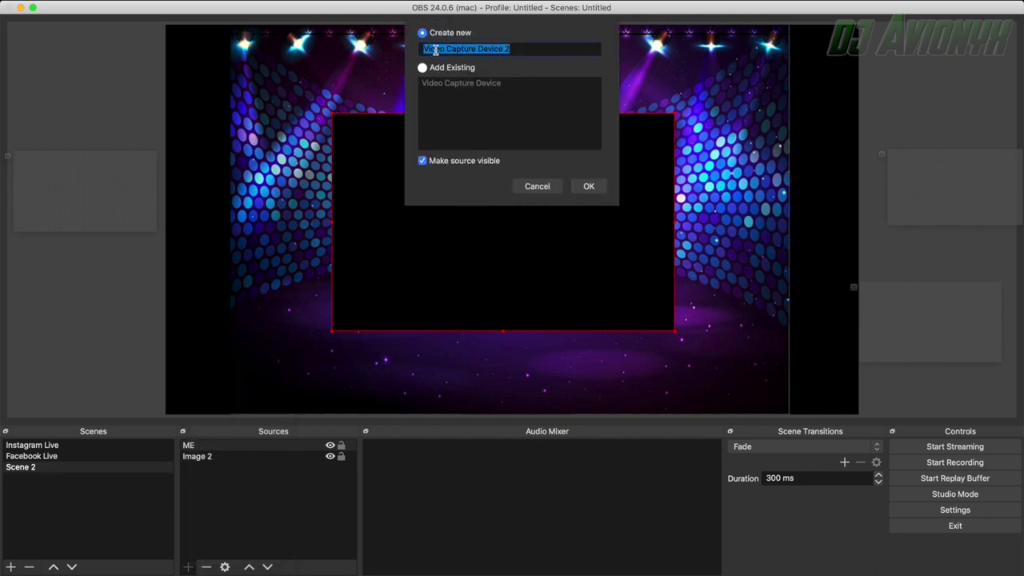
pyautogui.click(588, 186)
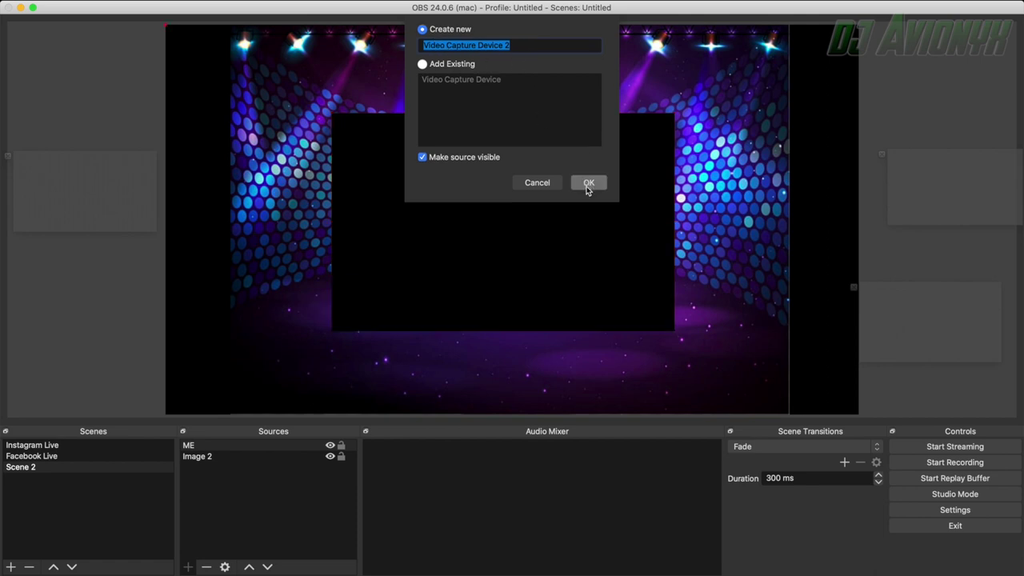
pyautogui.click(457, 354)
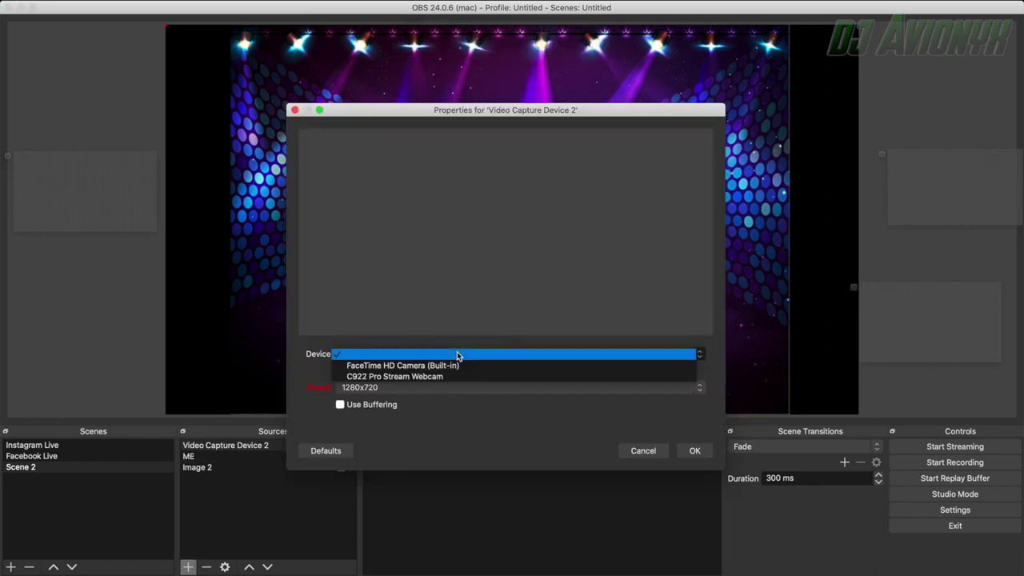
pyautogui.click(407, 378)
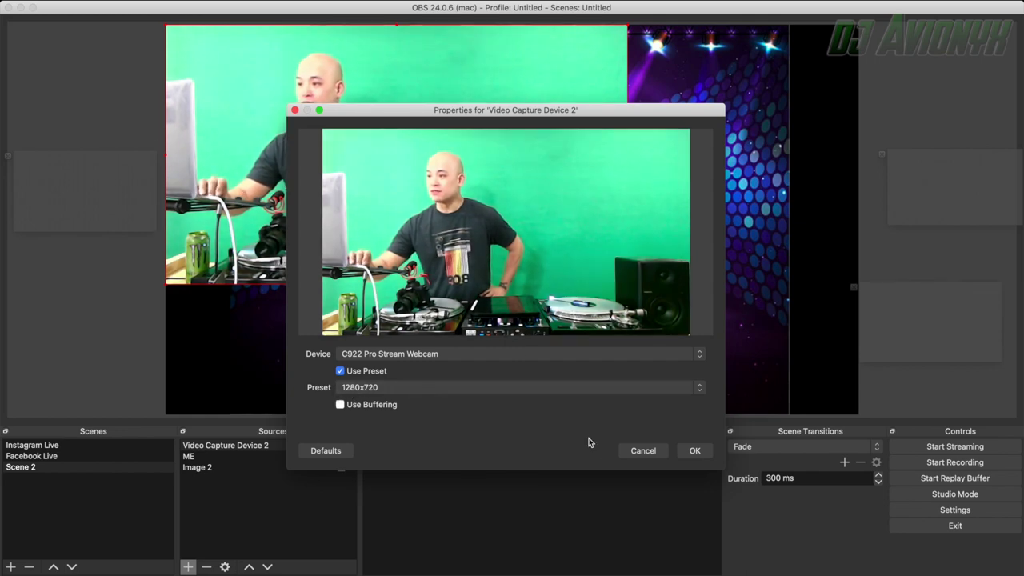
pyautogui.click(695, 450)
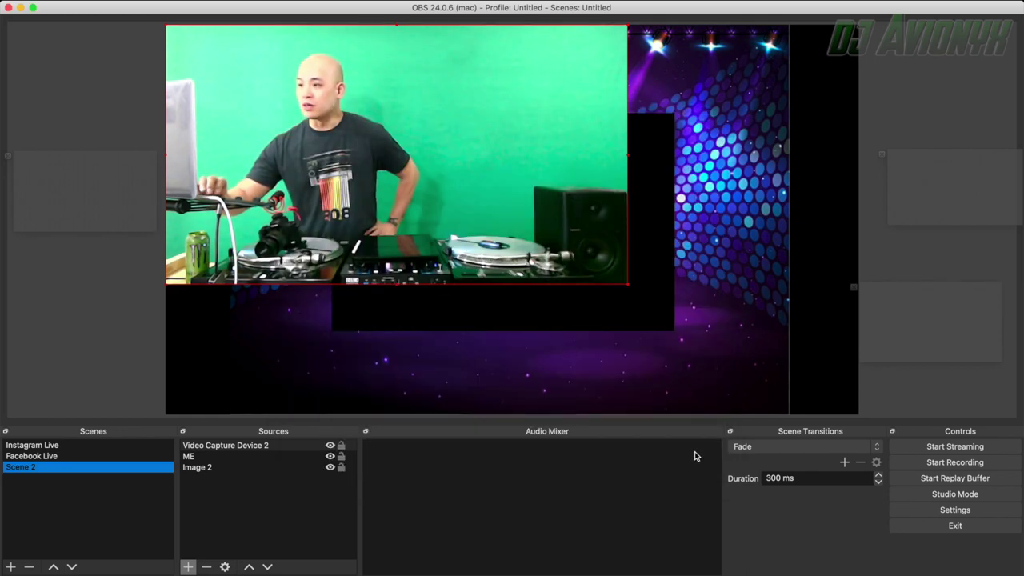
pyautogui.moveTo(425, 185); pyautogui.dragTo(592, 224)
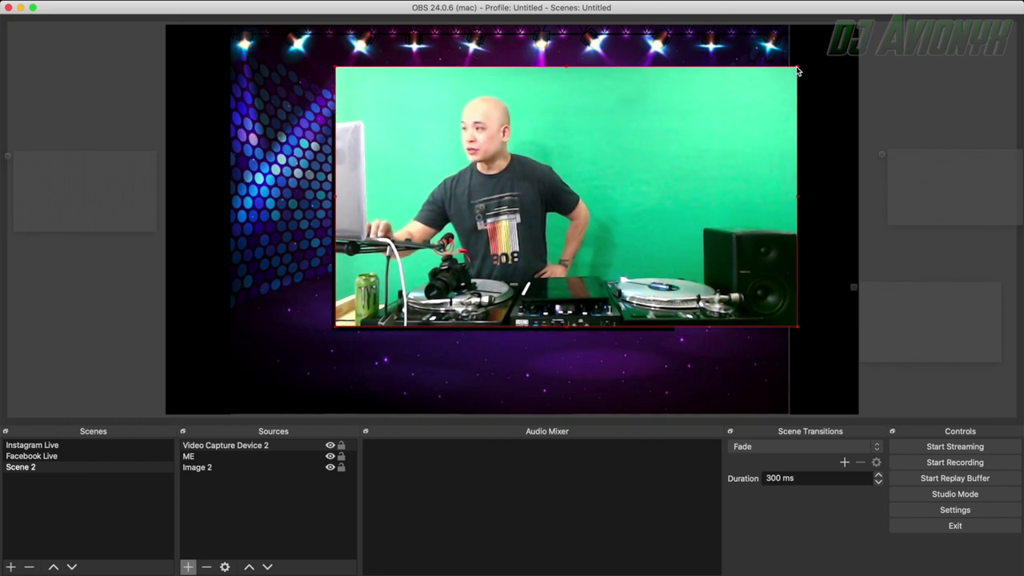
# Step: Shrink the webcam feed and centre it along the bottom edge of the ME capture
pyautogui.moveTo(797, 72); pyautogui.dragTo(493, 273)
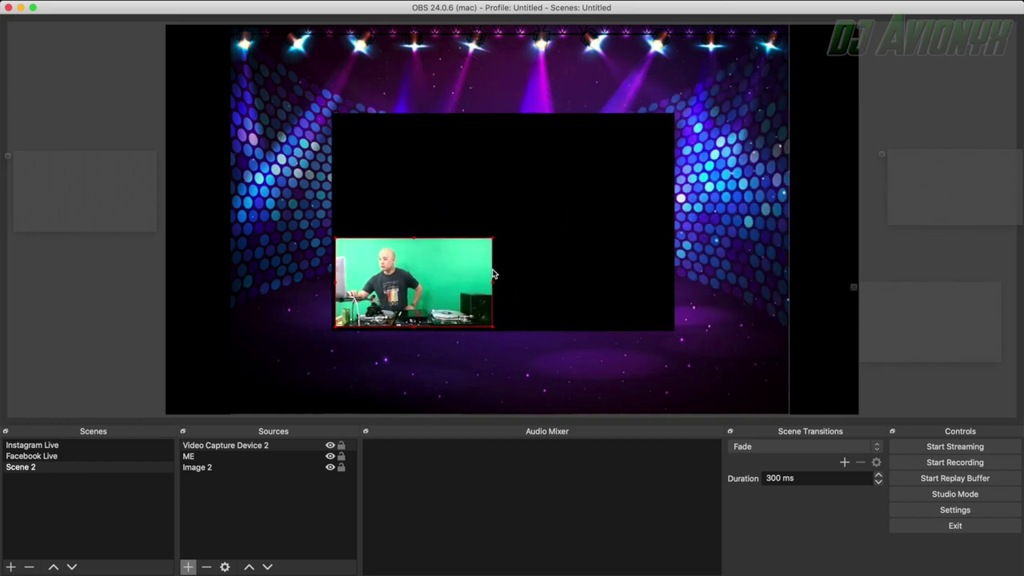
pyautogui.moveTo(424, 280); pyautogui.dragTo(515, 291)
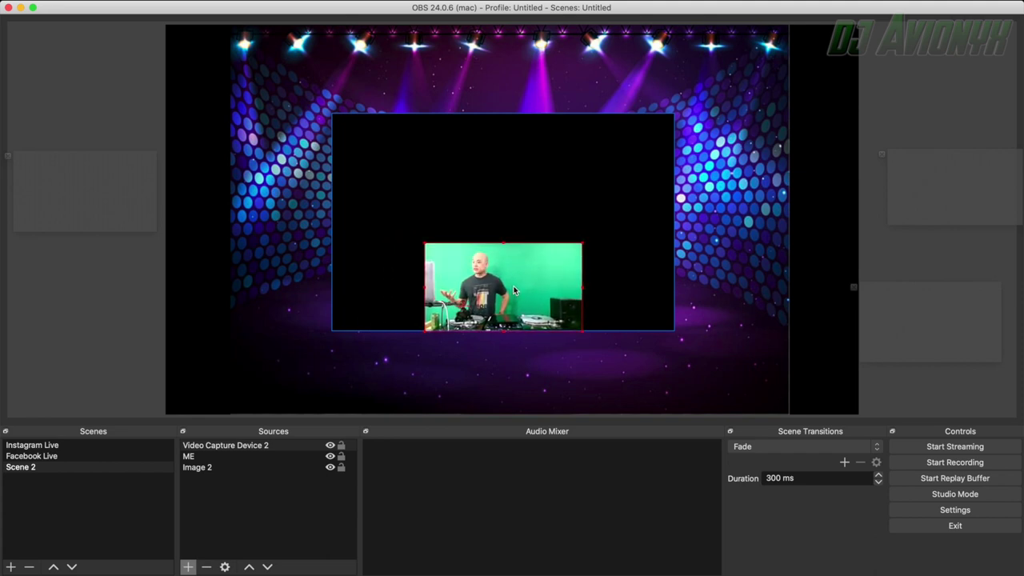
pyautogui.click(222, 471)
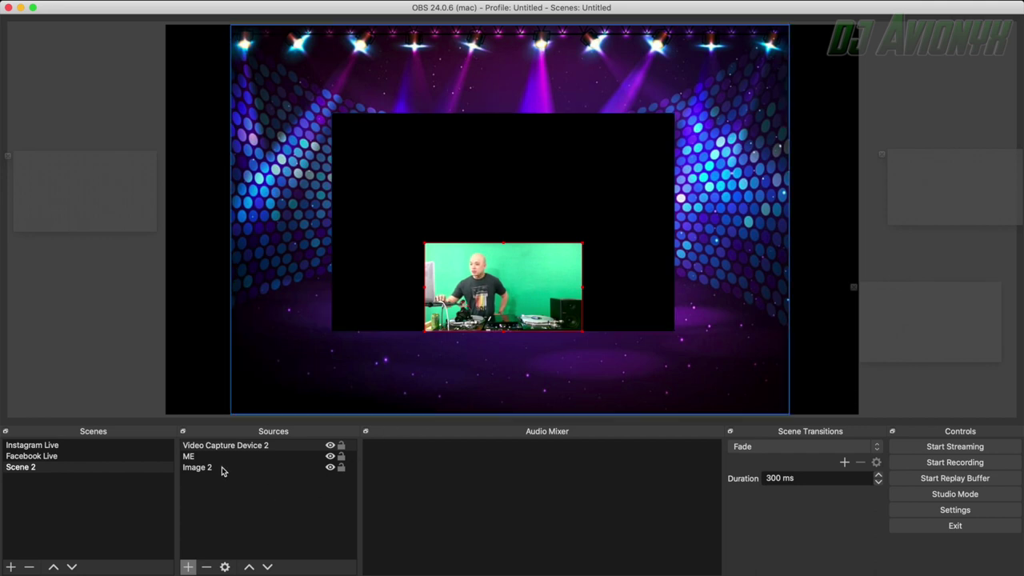
pyautogui.click(209, 449)
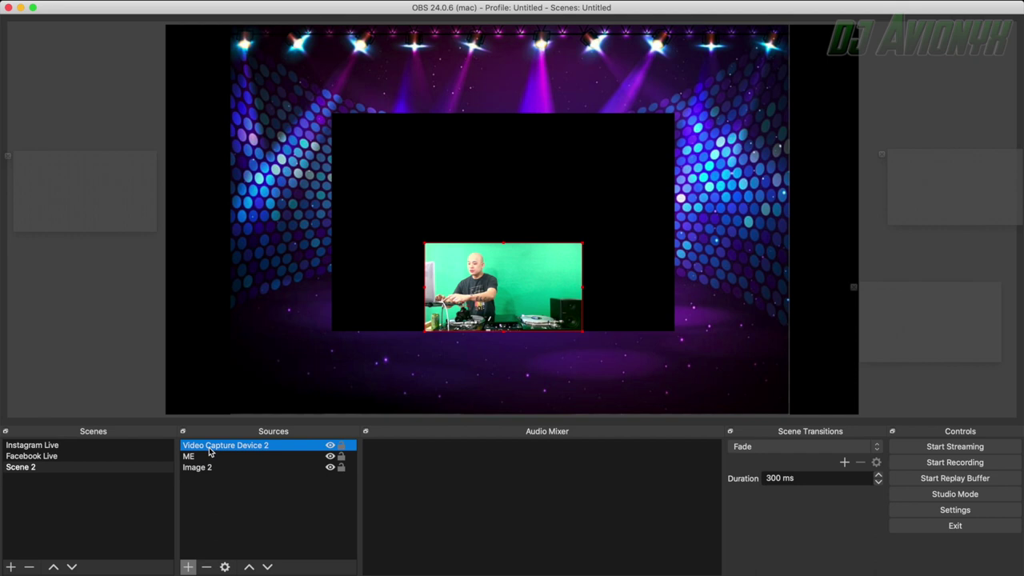
pyautogui.rightClick(210, 452)
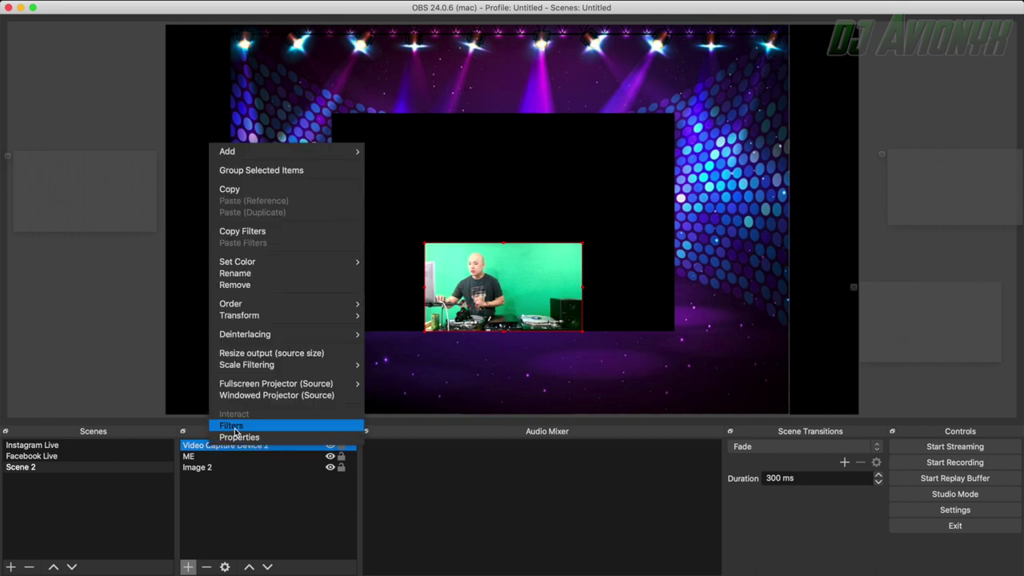
# Step: Add a Chroma Key filter to Video Capture Device 2 to remove its green screen
pyautogui.click(234, 428)
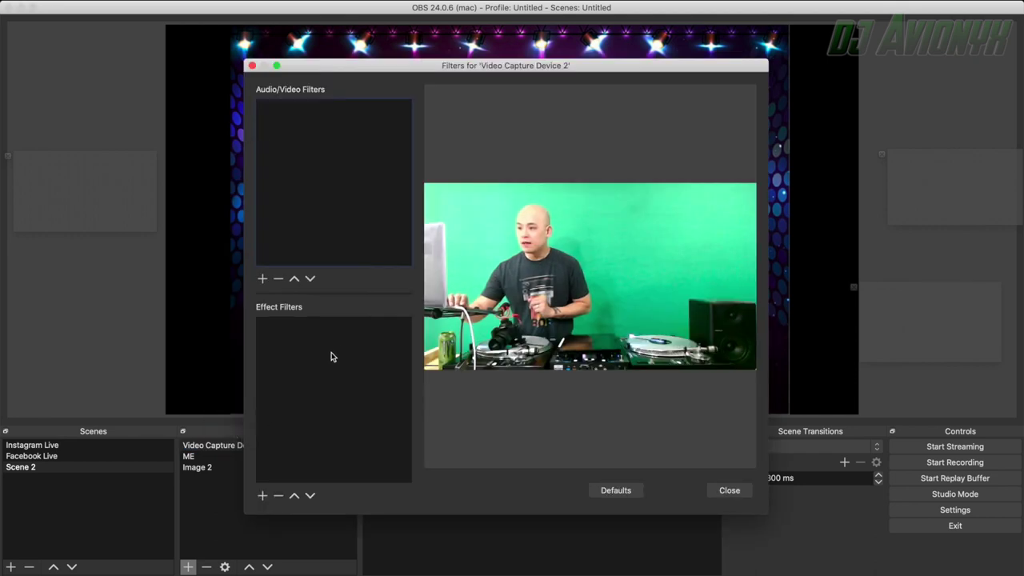
pyautogui.click(262, 497)
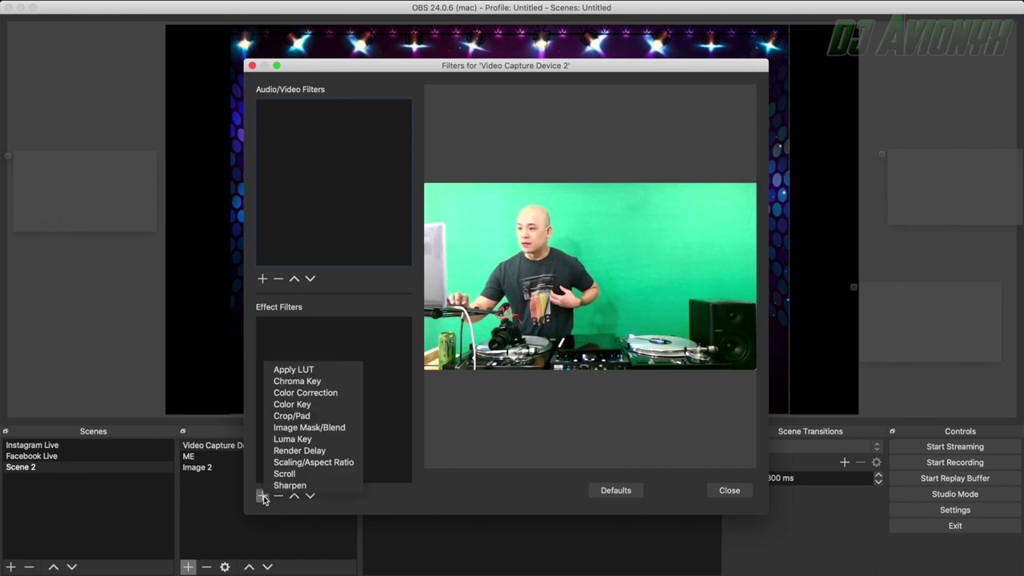
pyautogui.click(296, 382)
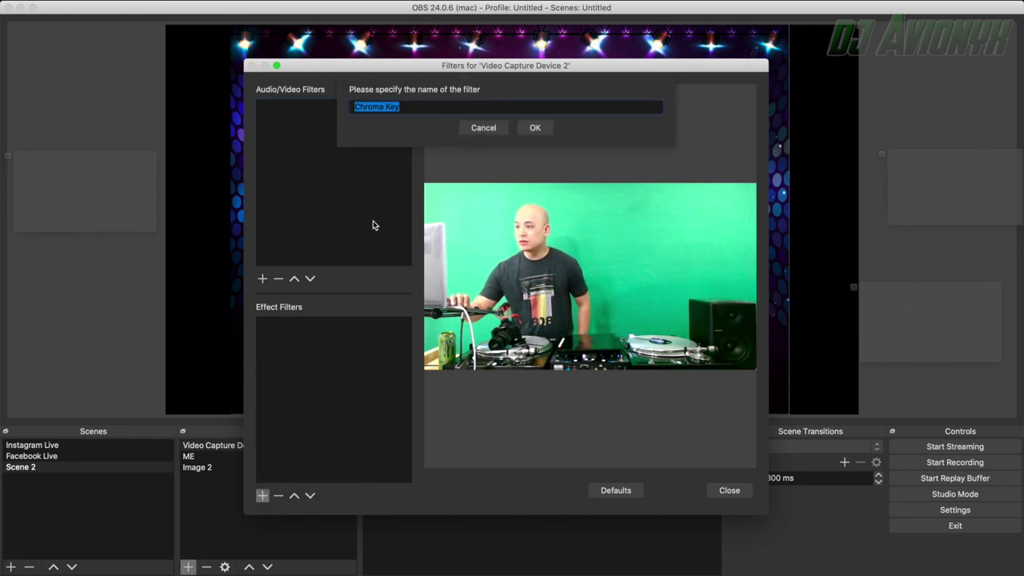
pyautogui.click(535, 128)
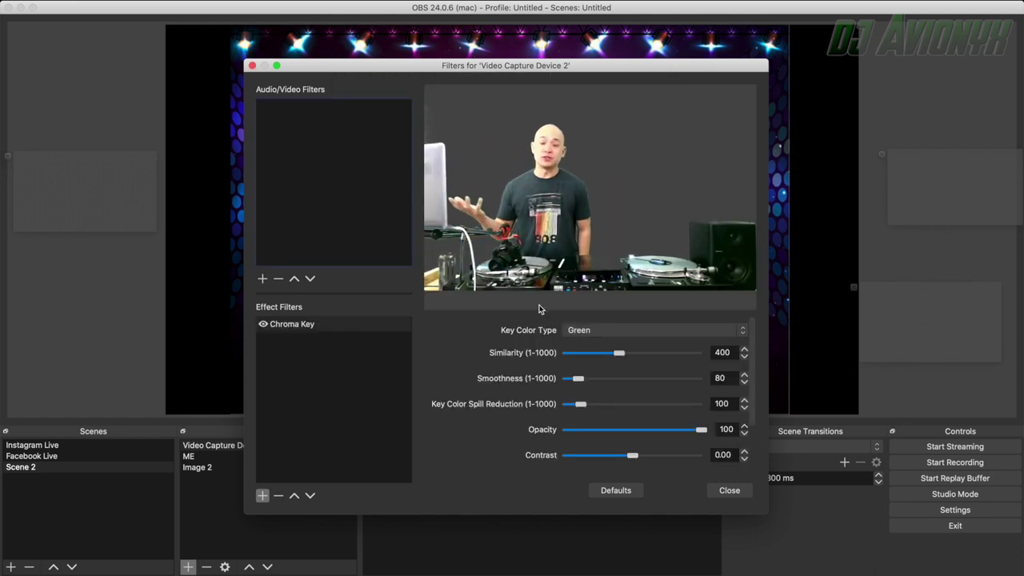
pyautogui.click(727, 490)
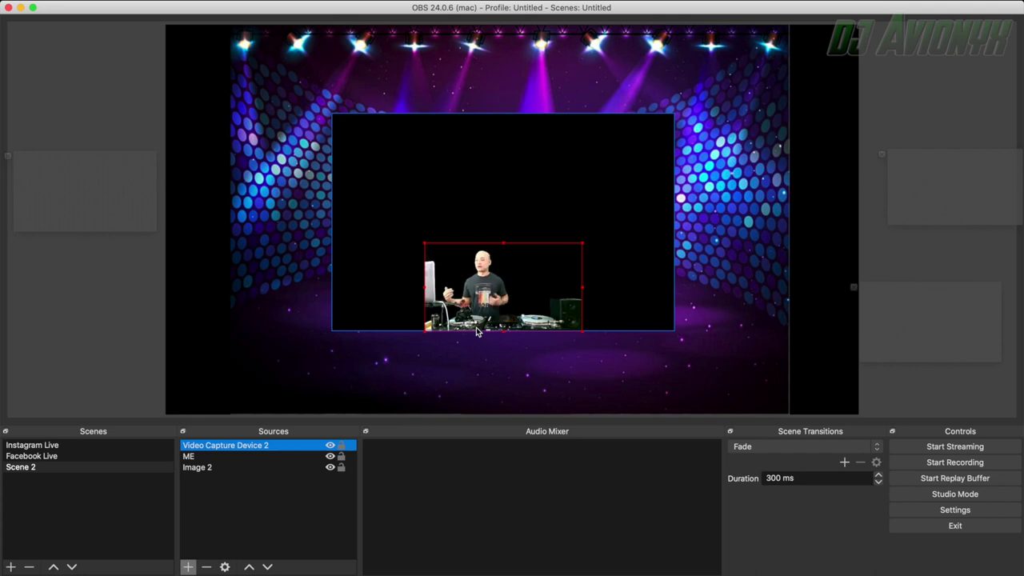
# Step: Drag the keyed webcam feed left into the inner rectangle's bottom-left corner
pyautogui.click(478, 300)
pyautogui.moveTo(477, 300); pyautogui.dragTo(384, 299)
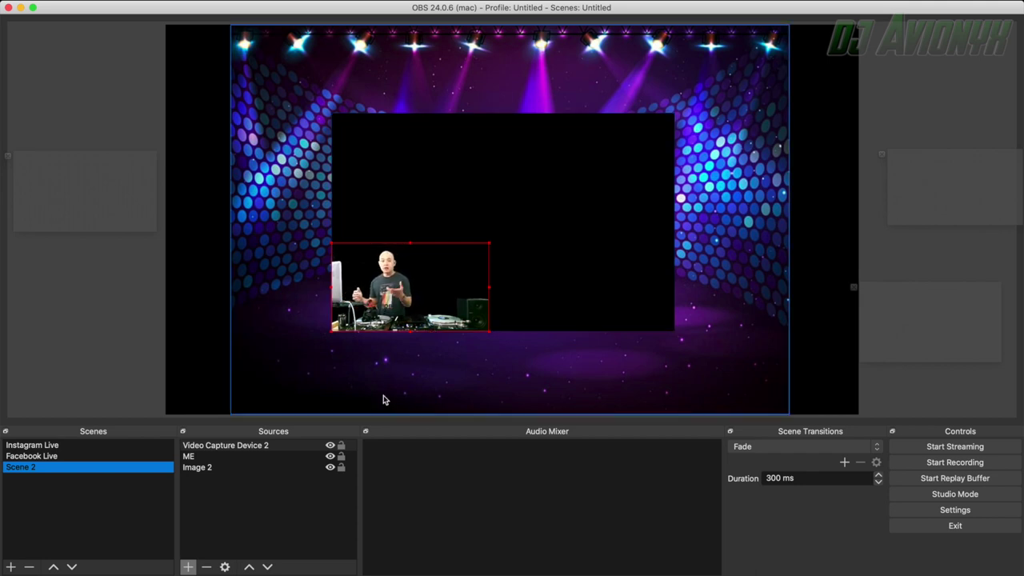
# Step: Add Audio Input Capture 2 set to the USB Audio CODEC device, then select it
pyautogui.click(187, 566)
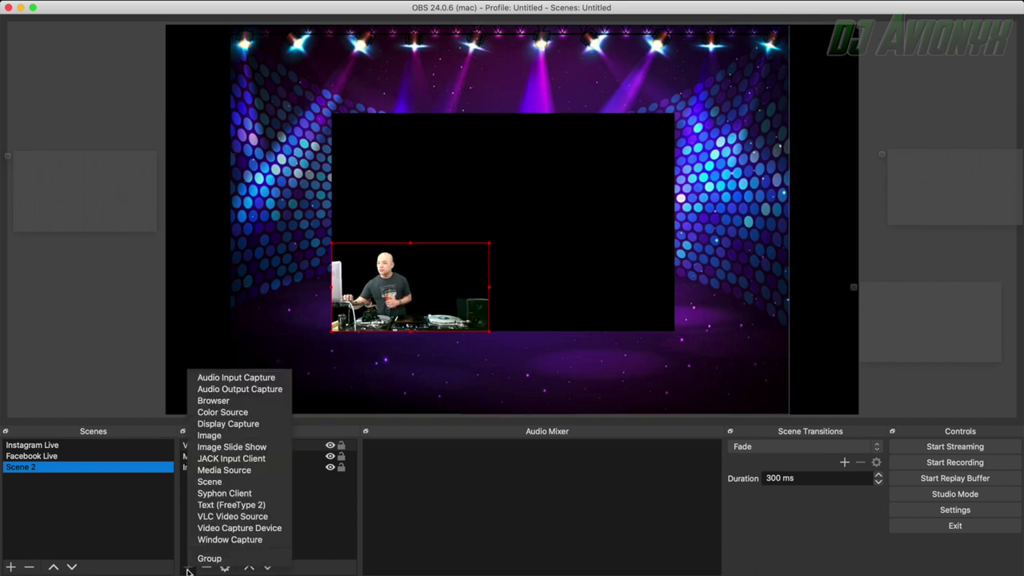
pyautogui.click(233, 378)
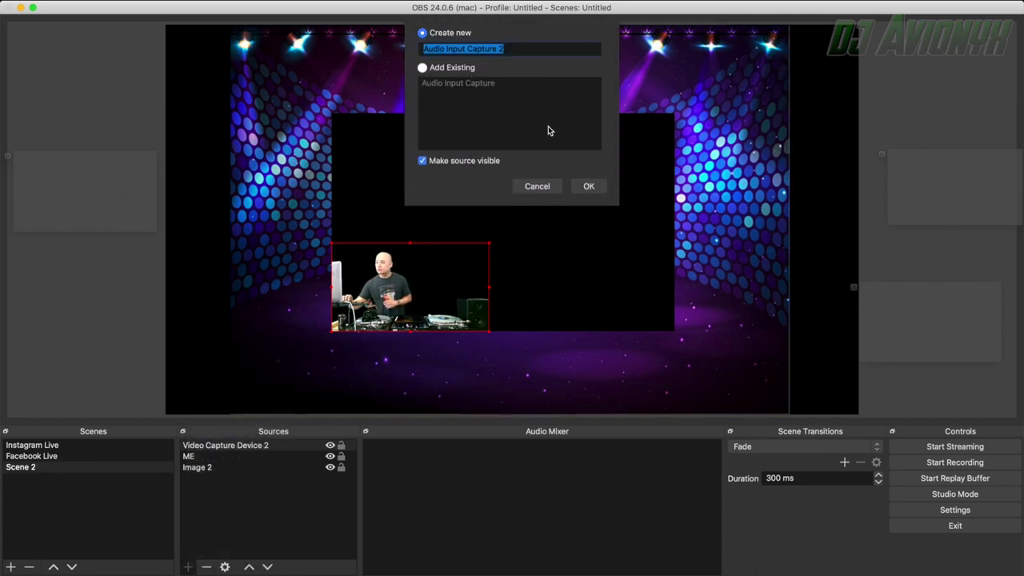
pyautogui.click(585, 185)
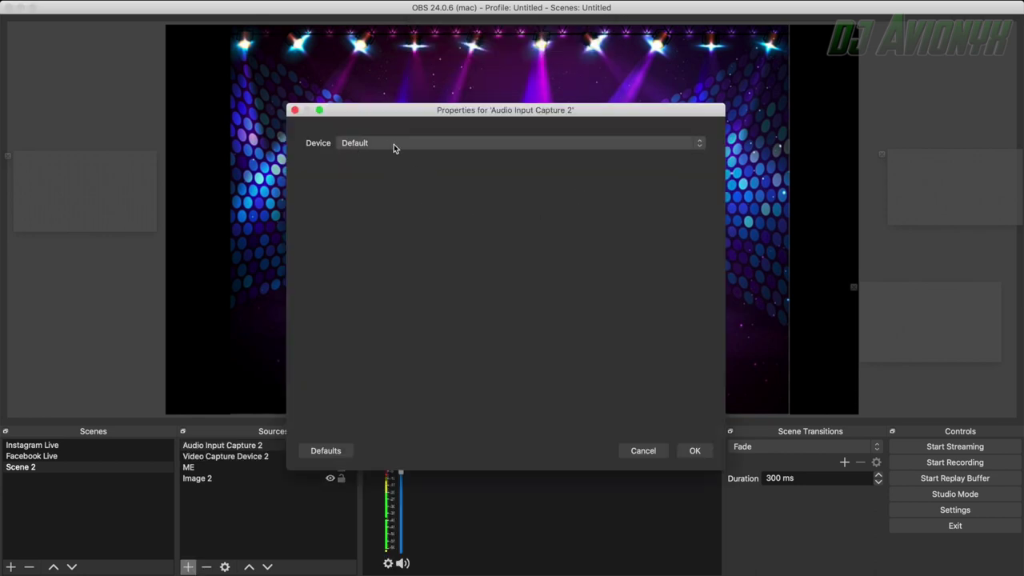
pyautogui.click(393, 144)
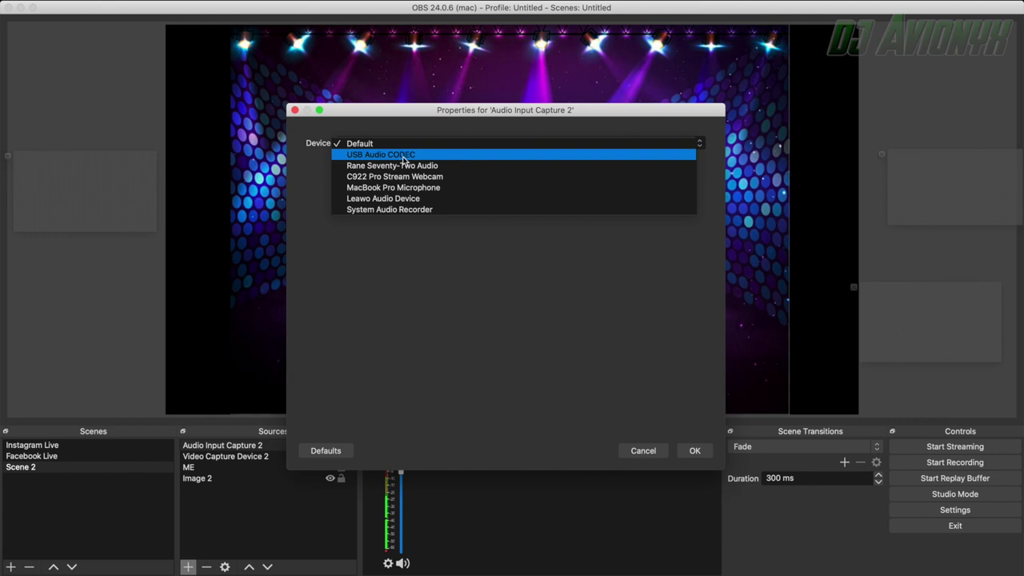
pyautogui.click(403, 156)
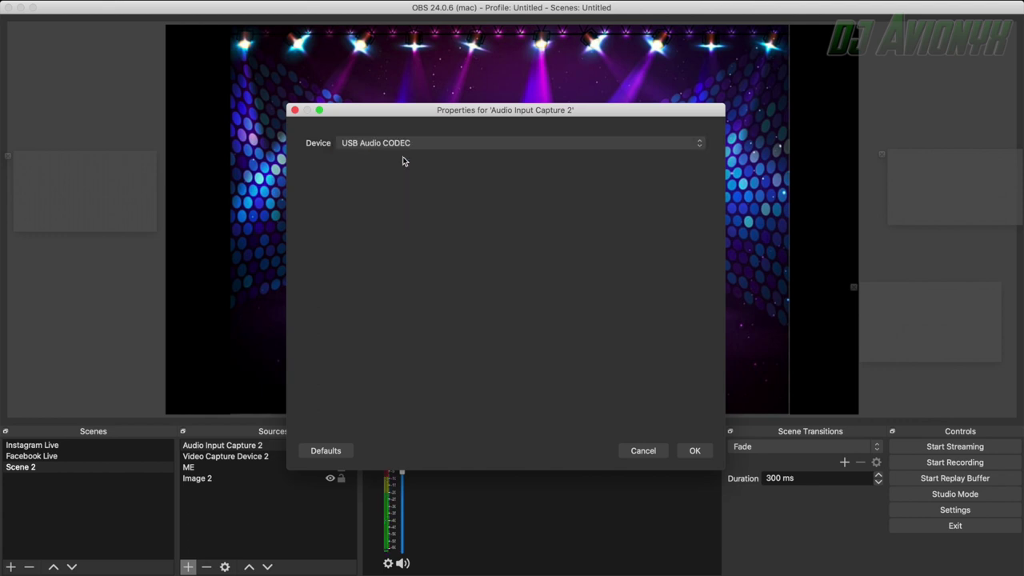
pyautogui.click(695, 451)
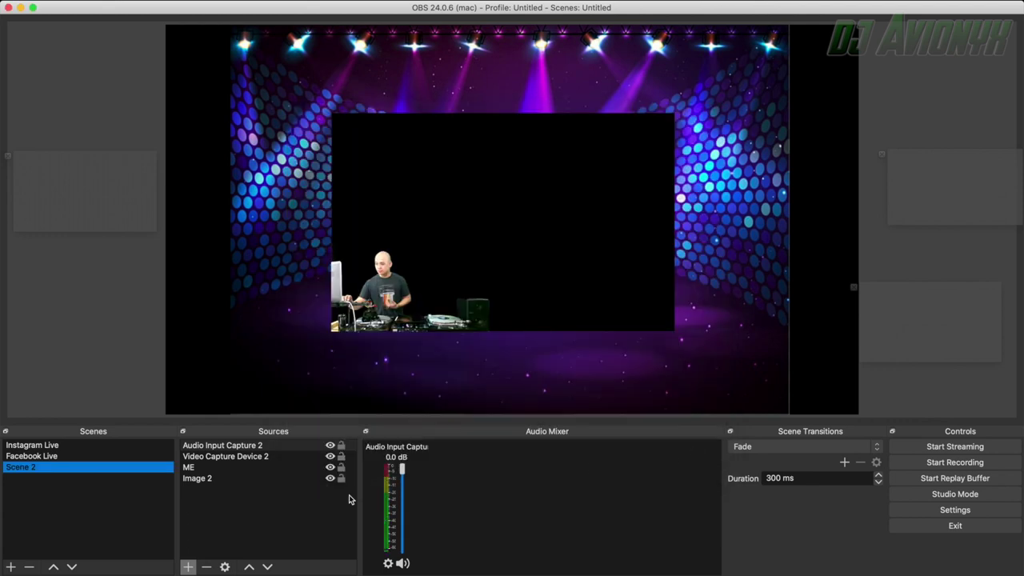
pyautogui.click(225, 446)
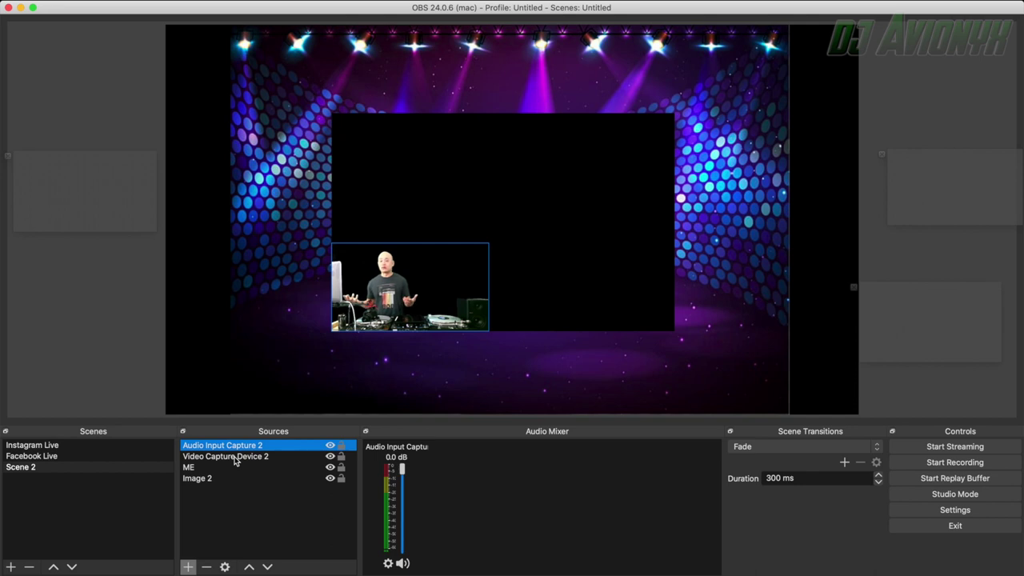
pyautogui.click(189, 568)
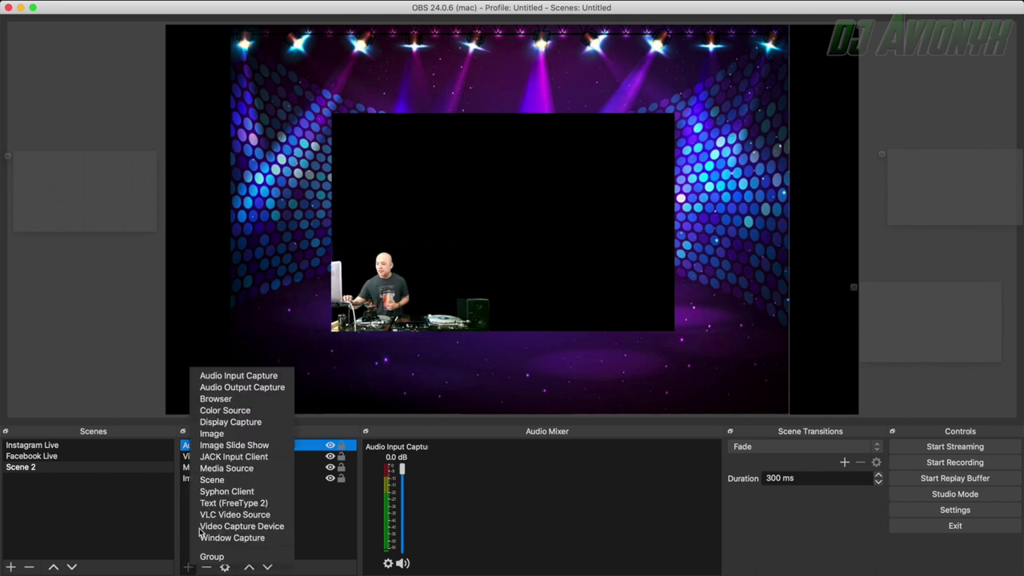
# Step: Add Image 3 showing DJ Avionyx 300dpi.png, found by searching Pictures for 'avionyx 300'
pyautogui.click(230, 437)
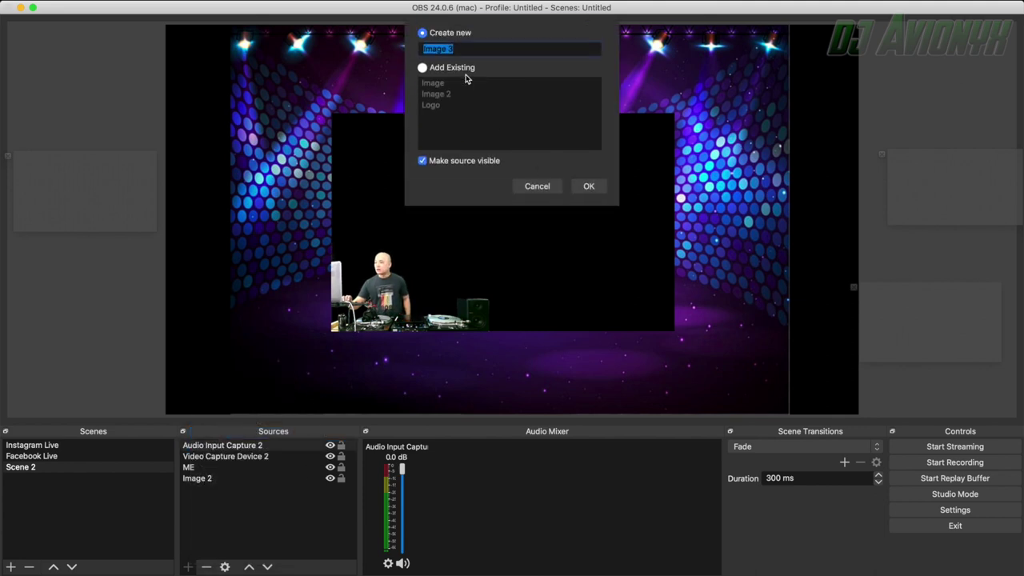
pyautogui.click(592, 186)
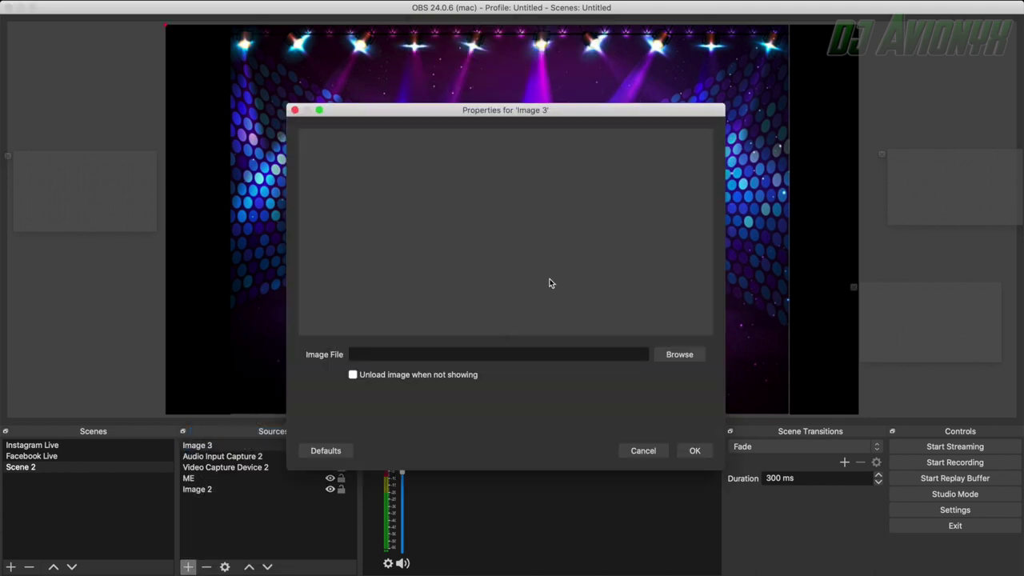
pyautogui.click(678, 355)
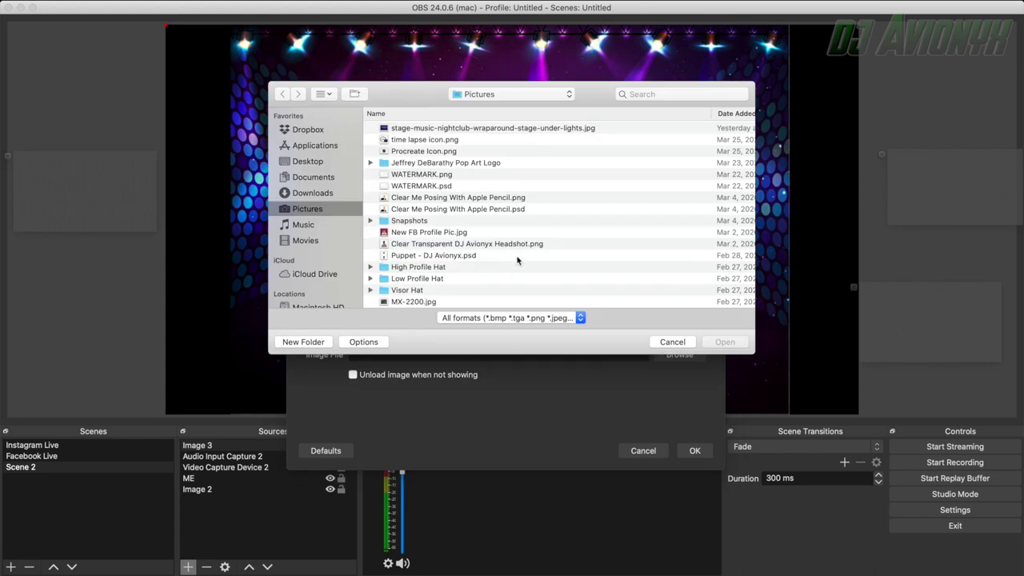
pyautogui.click(656, 94)
pyautogui.write('avionyx 300')
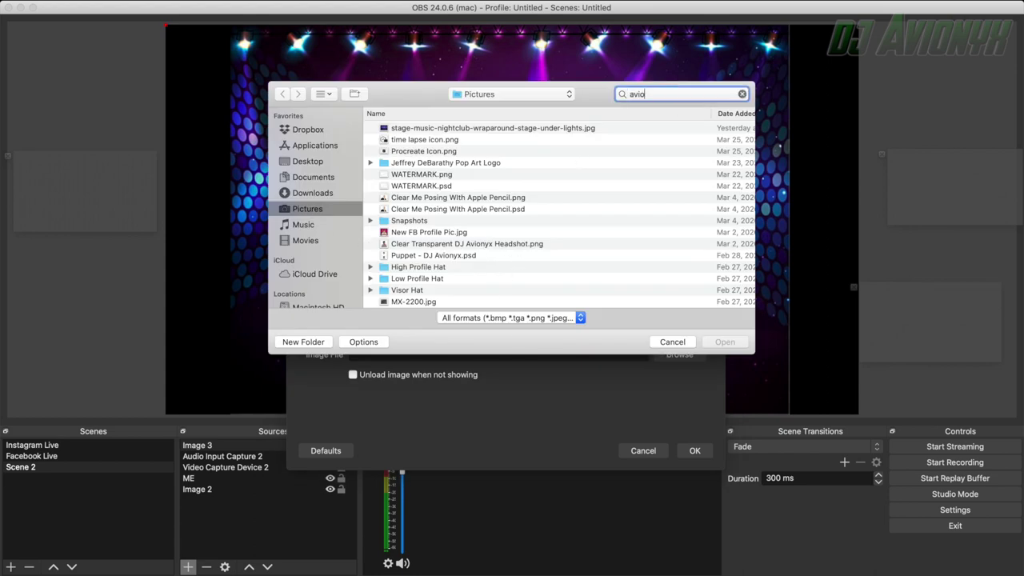
pyautogui.click(467, 117)
pyautogui.click(444, 148)
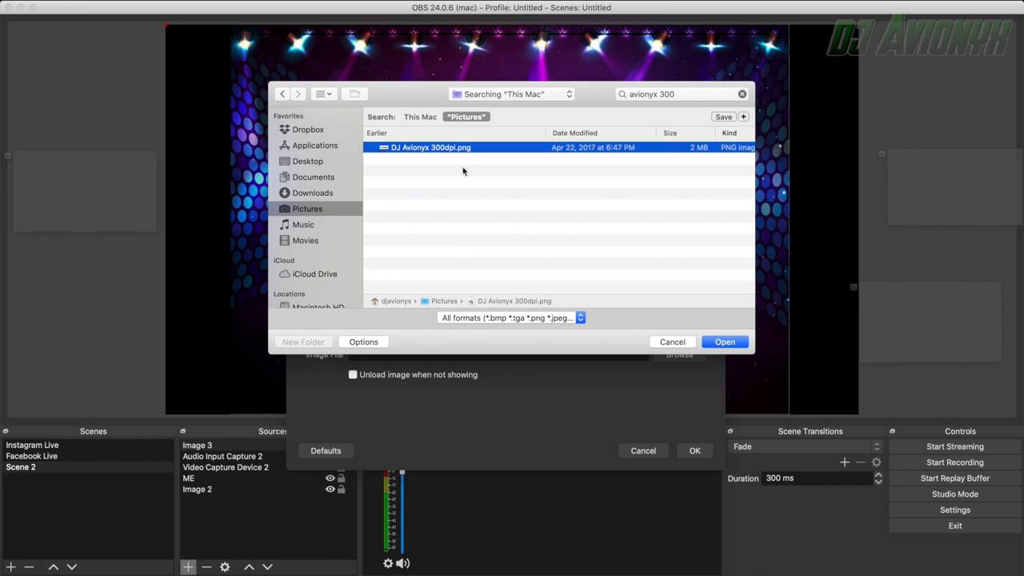
pyautogui.click(725, 342)
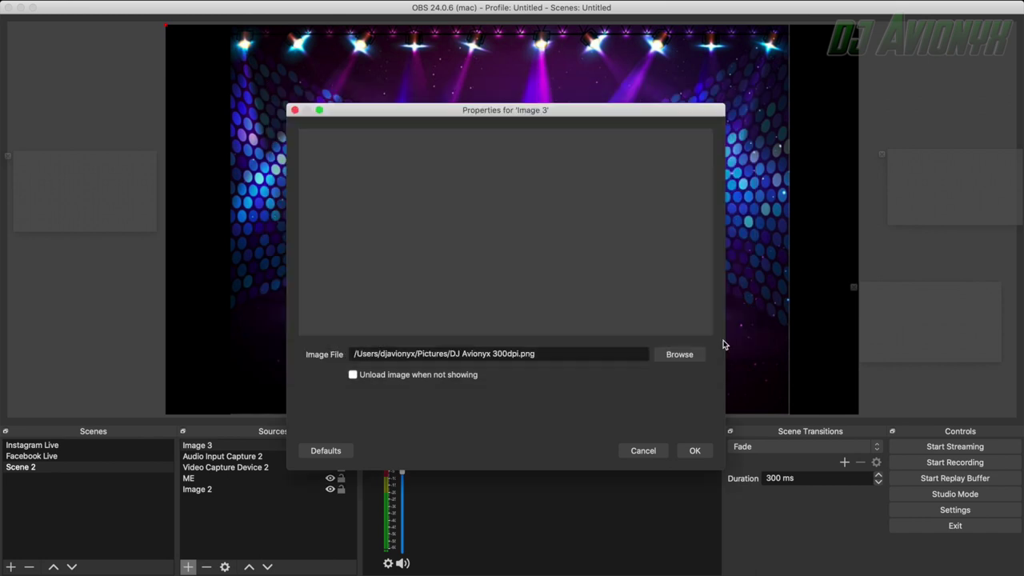
pyautogui.click(694, 450)
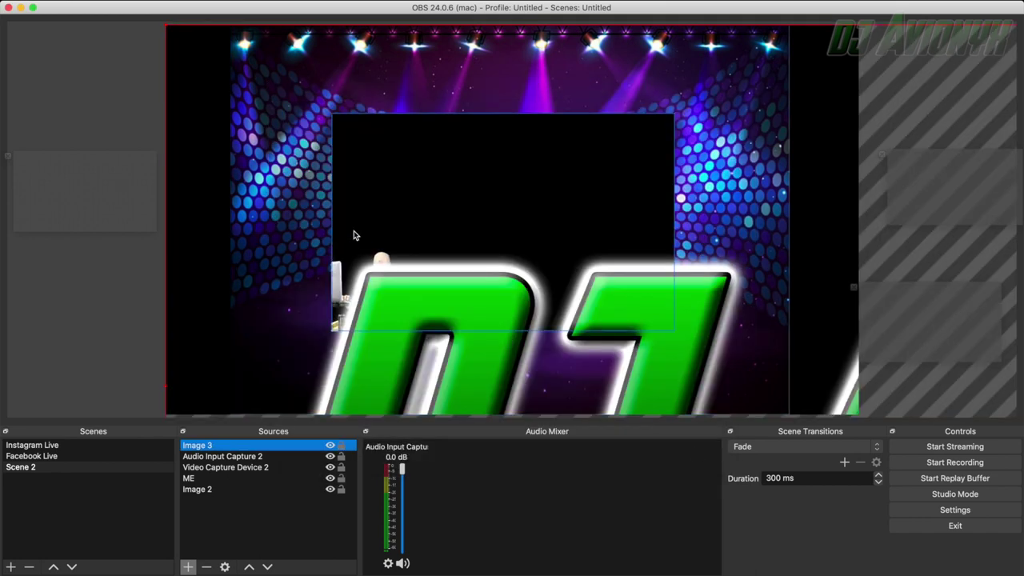
pyautogui.click(391, 291)
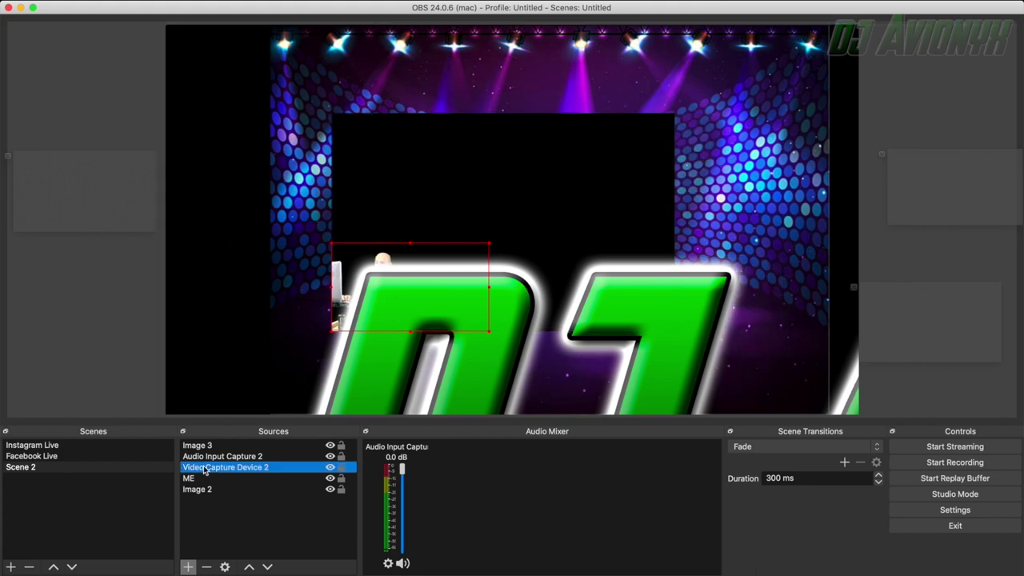
pyautogui.click(197, 446)
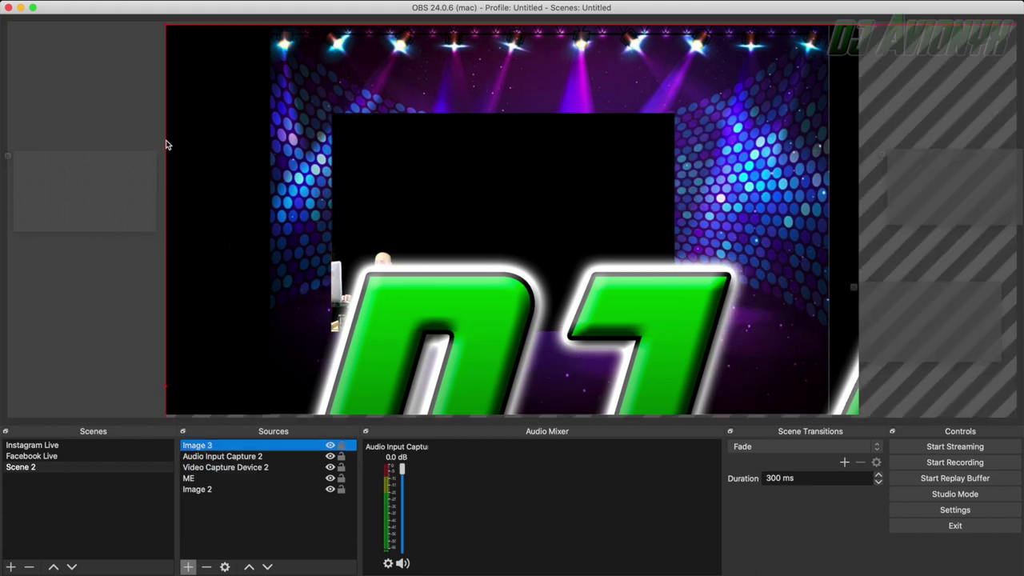
pyautogui.moveTo(167, 32); pyautogui.dragTo(768, 238)
pyautogui.moveTo(793, 285); pyautogui.dragTo(529, 384)
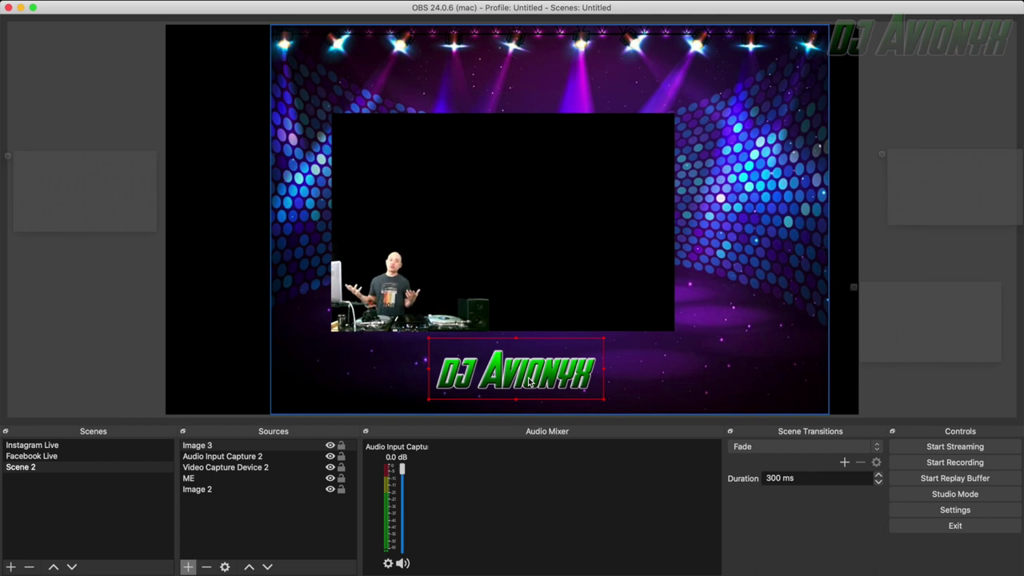
# Step: In Settings > Stream, switch the service from YouNow to Custom via Show All
pyautogui.click(48, 5)
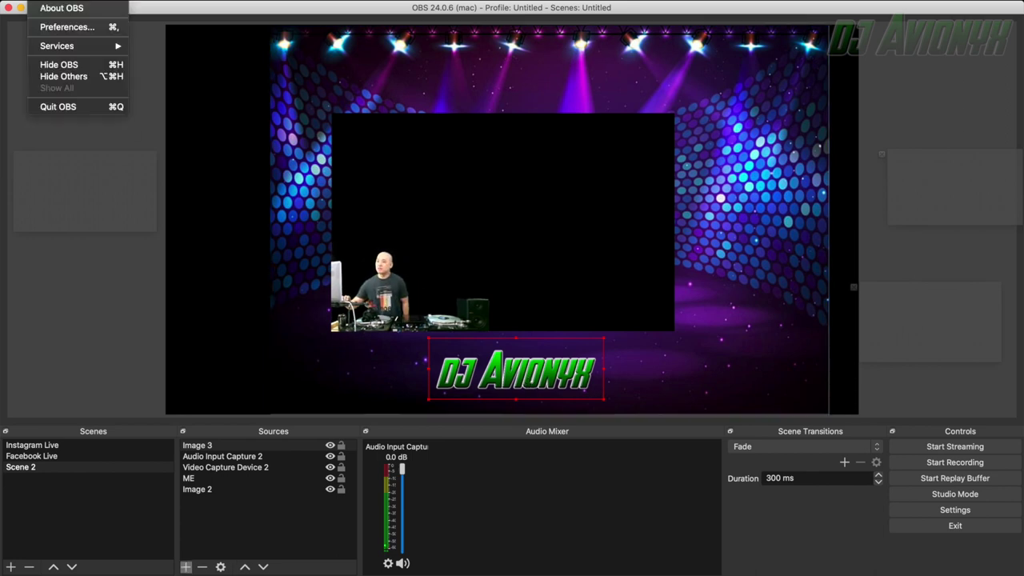
pyautogui.click(56, 30)
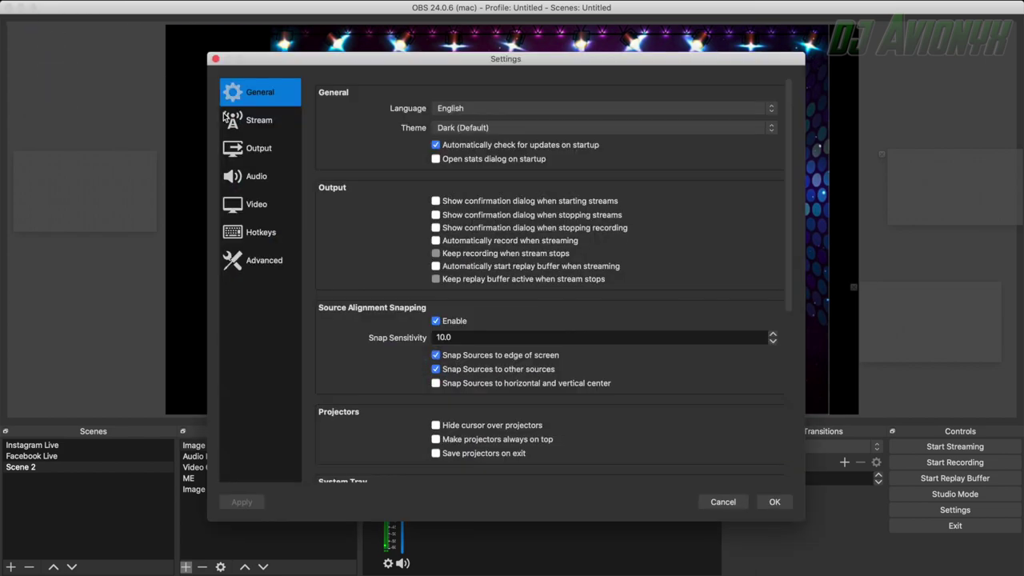
pyautogui.click(257, 124)
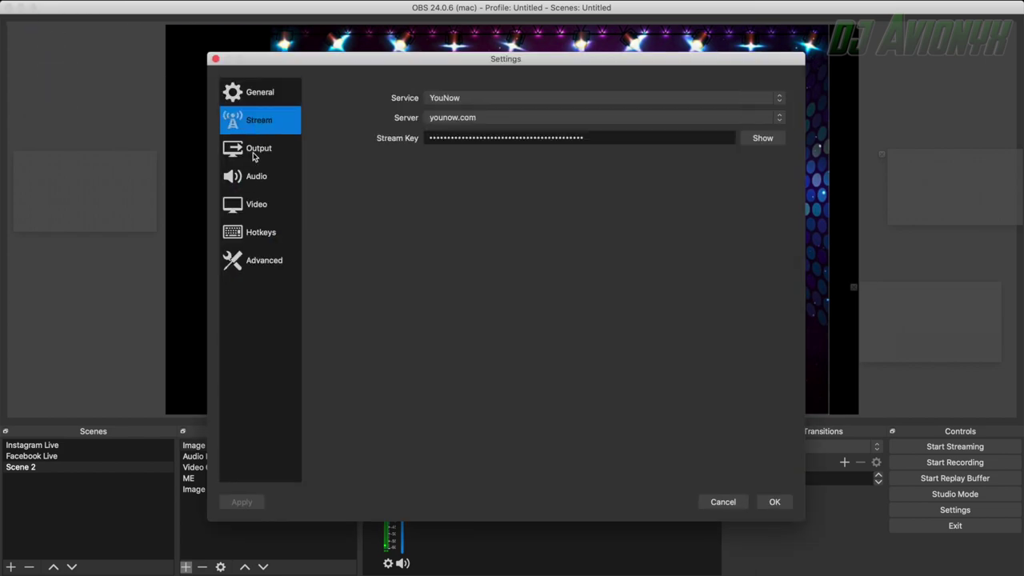
pyautogui.click(538, 100)
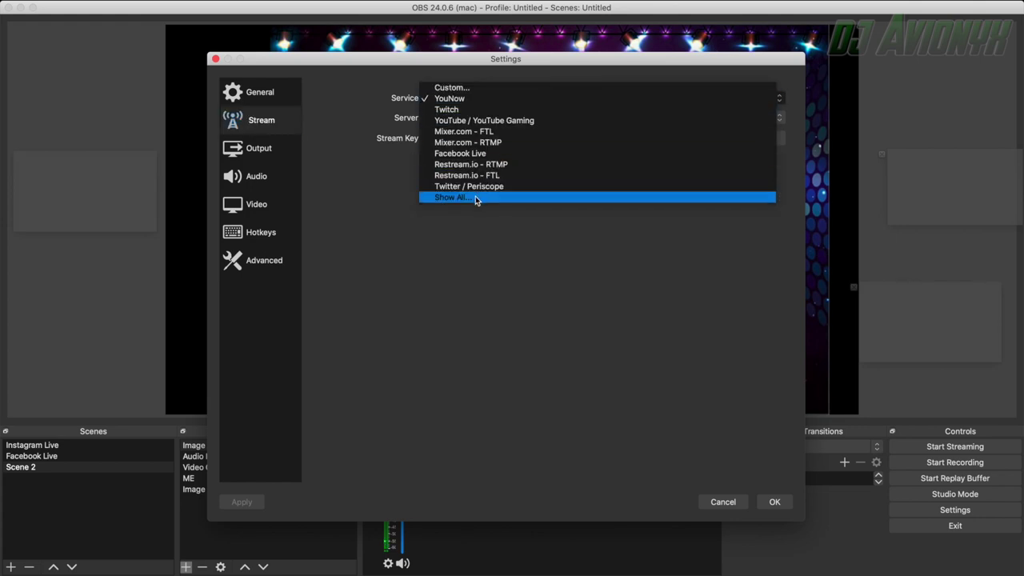
pyautogui.click(461, 198)
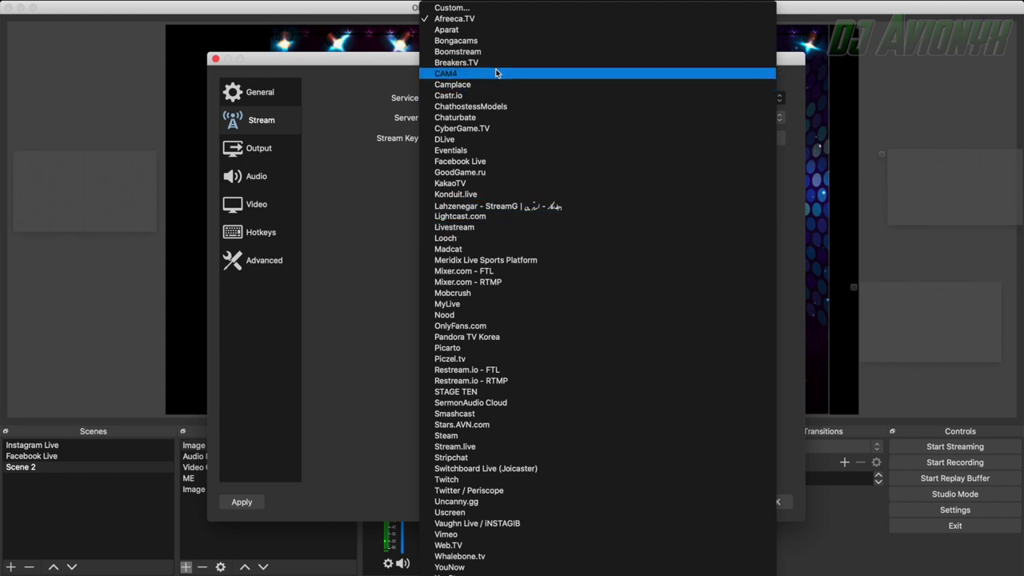
pyautogui.scroll(-2, 496, 73)
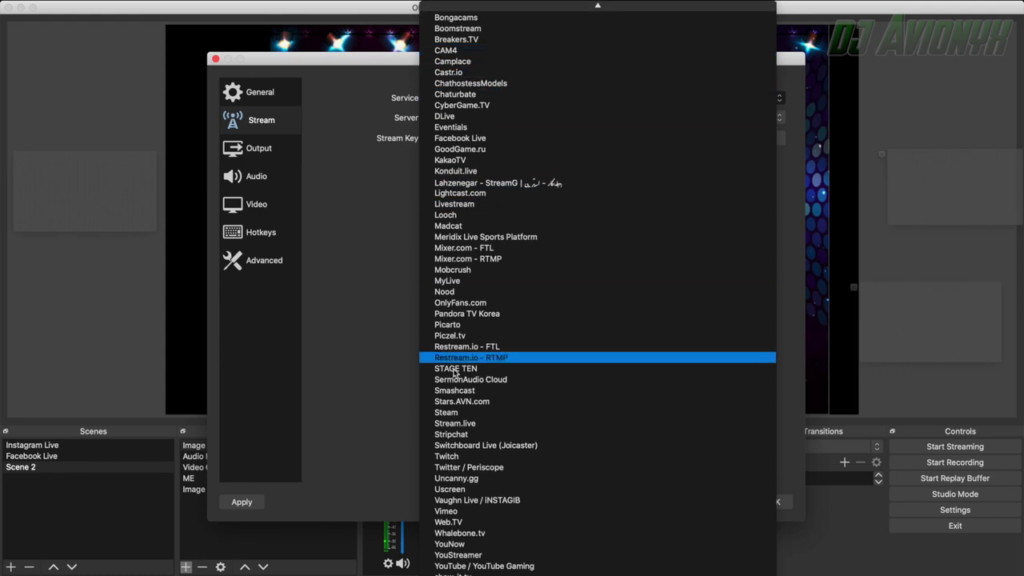
pyautogui.scroll(2, 468, 412)
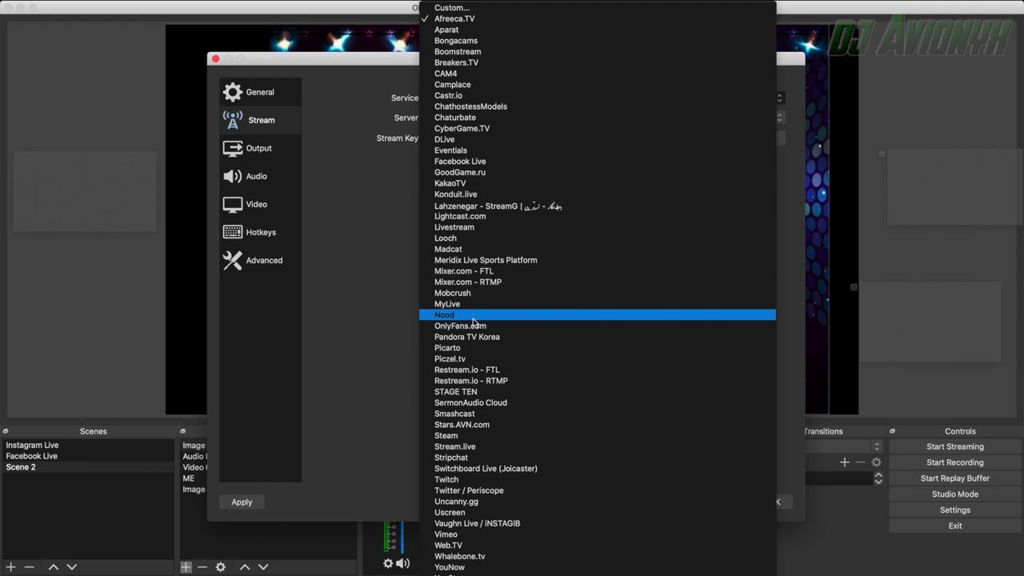
pyautogui.click(458, 8)
pyautogui.doubleClick(590, 140)
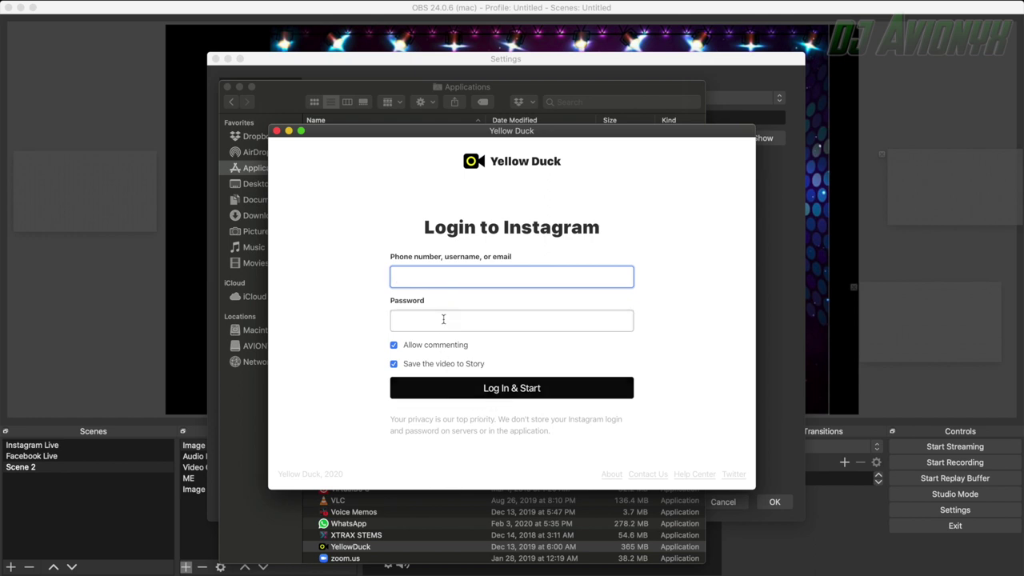
# Step: Sign in to Instagram in Yellow Duck with the account username and password
pyautogui.write('djavionyx')
pyautogui.press('Tab')
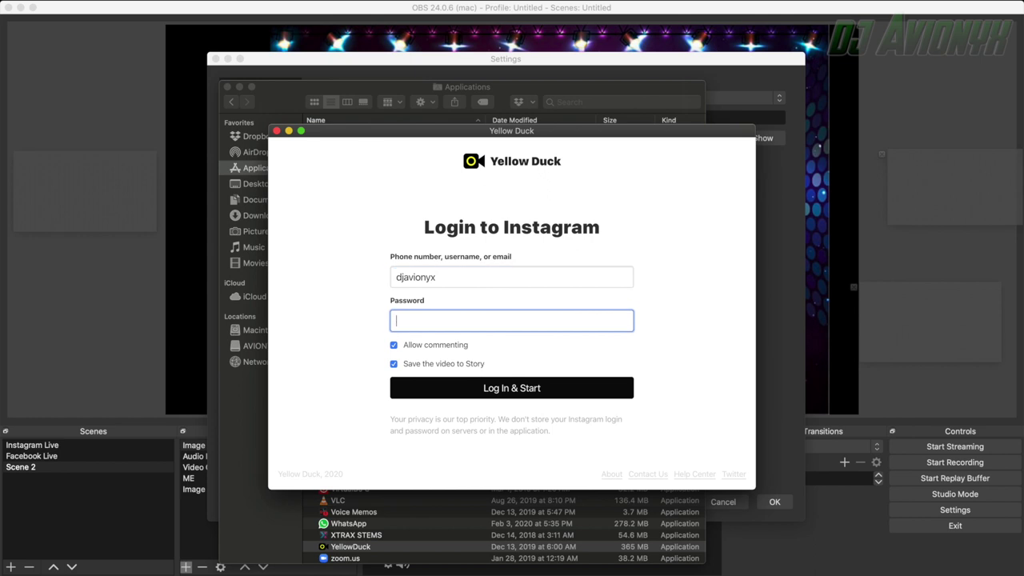
pyautogui.click(470, 387)
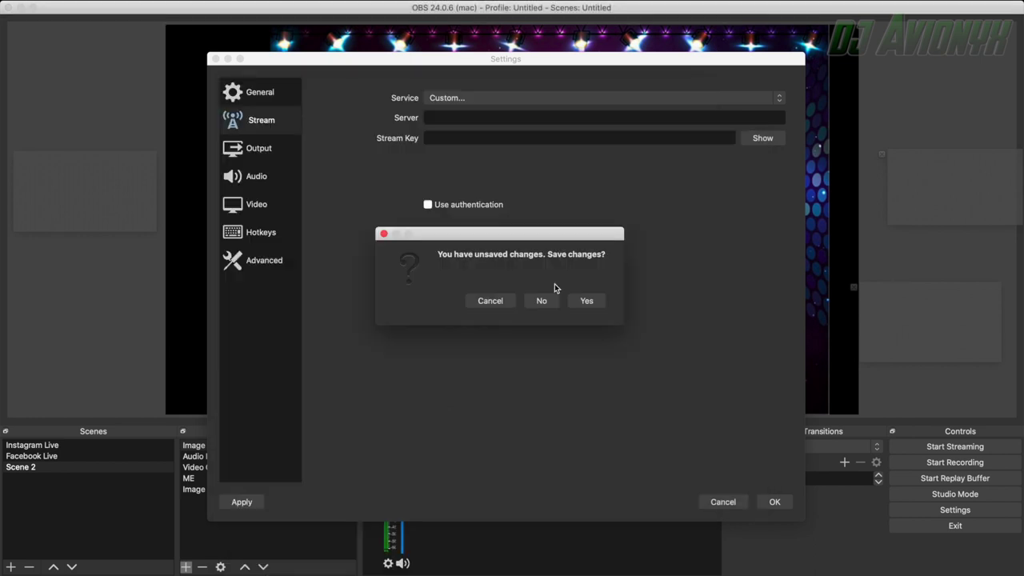
pyautogui.click(505, 302)
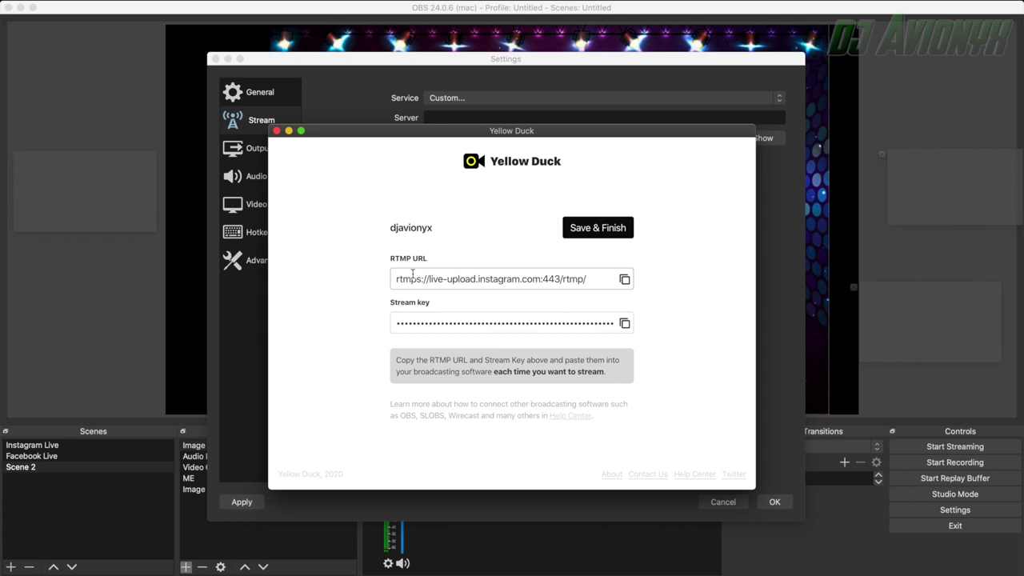
# Step: Set the Custom server to rtmps://live-upload.instagram.com:443/rtmp/ copied from Yellow Duck
pyautogui.click(625, 281)
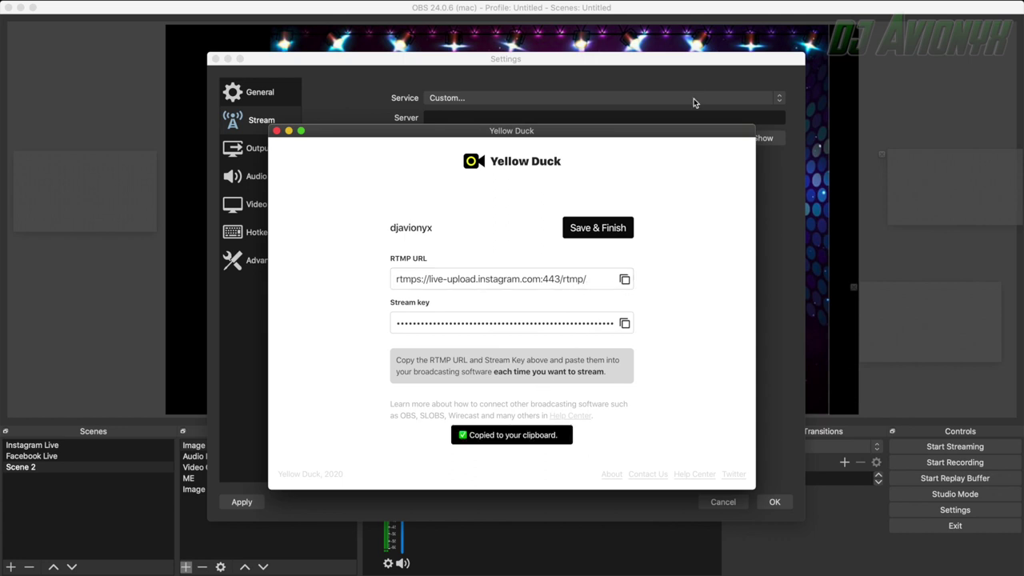
pyautogui.click(571, 86)
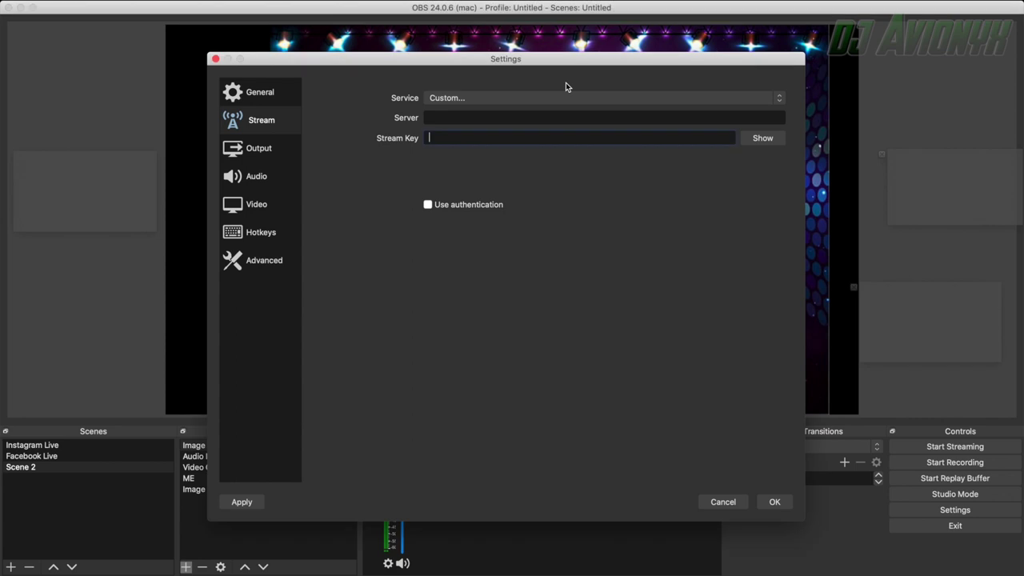
pyautogui.click(474, 118)
pyautogui.press('super+v')
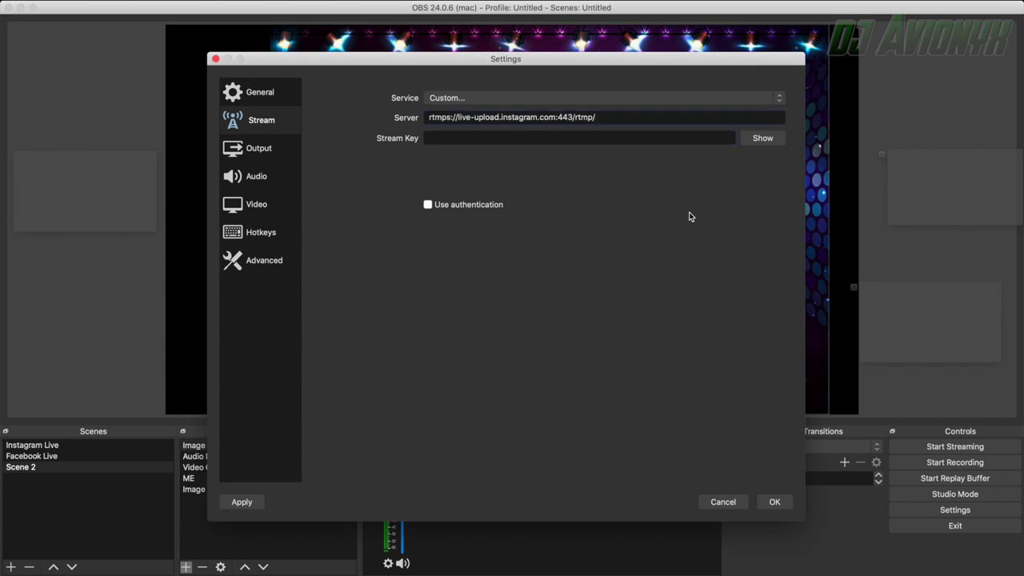
# Step: Paste Yellow Duck's Instagram stream key into Stream Key and save the settings
pyautogui.click(274, 573)
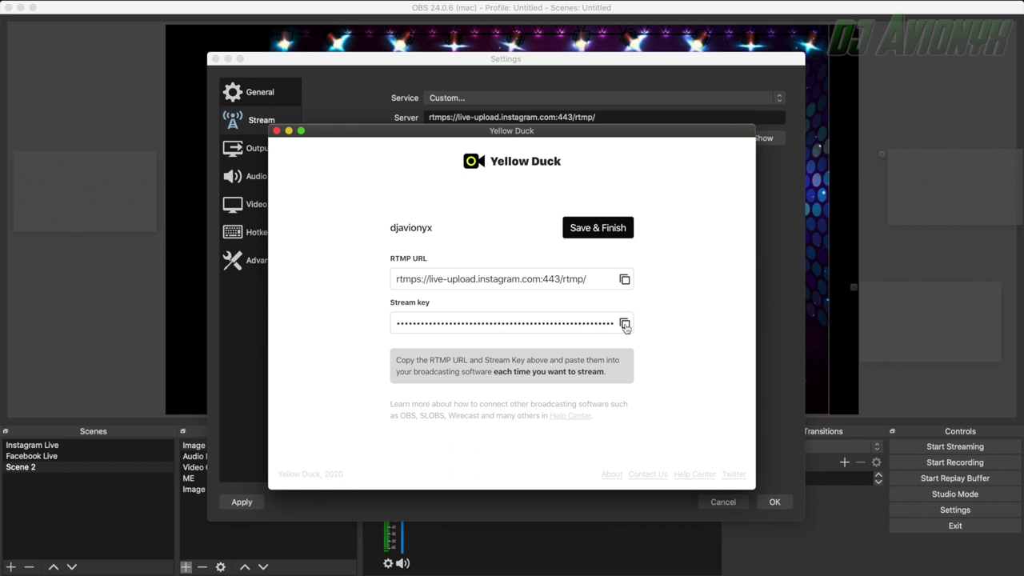
pyautogui.click(624, 325)
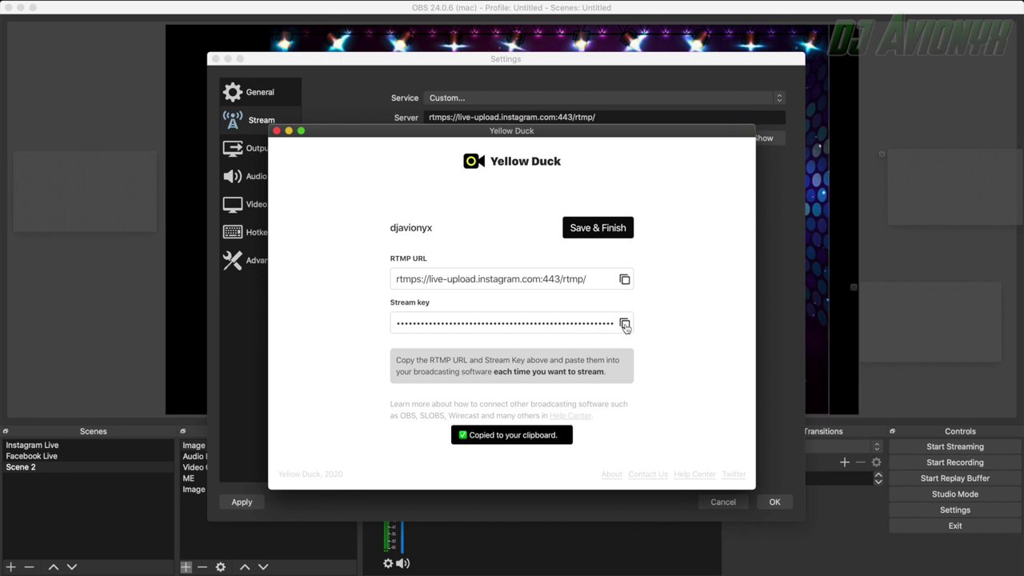
pyautogui.click(619, 118)
pyautogui.click(596, 137)
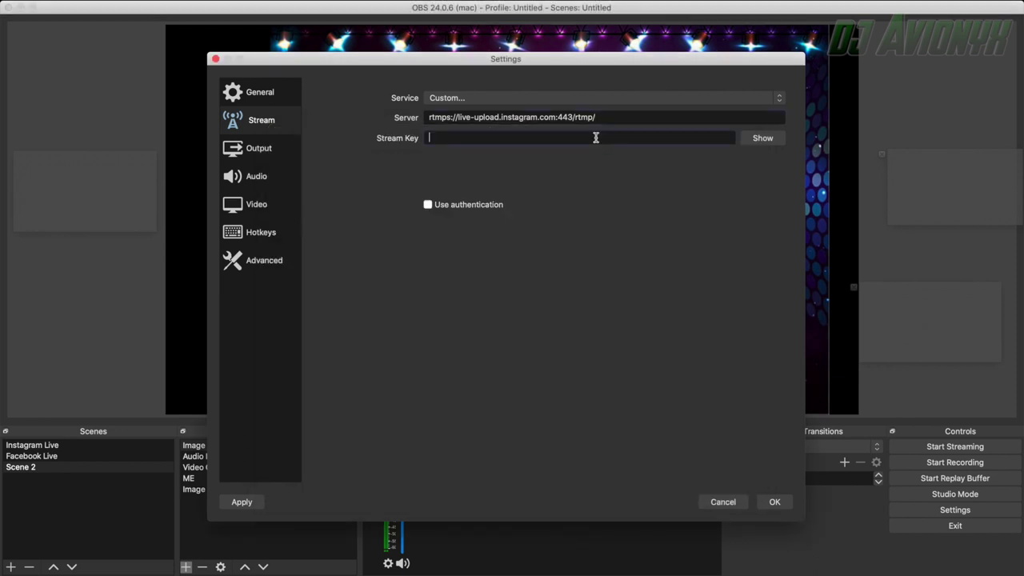
pyautogui.press('super+v')
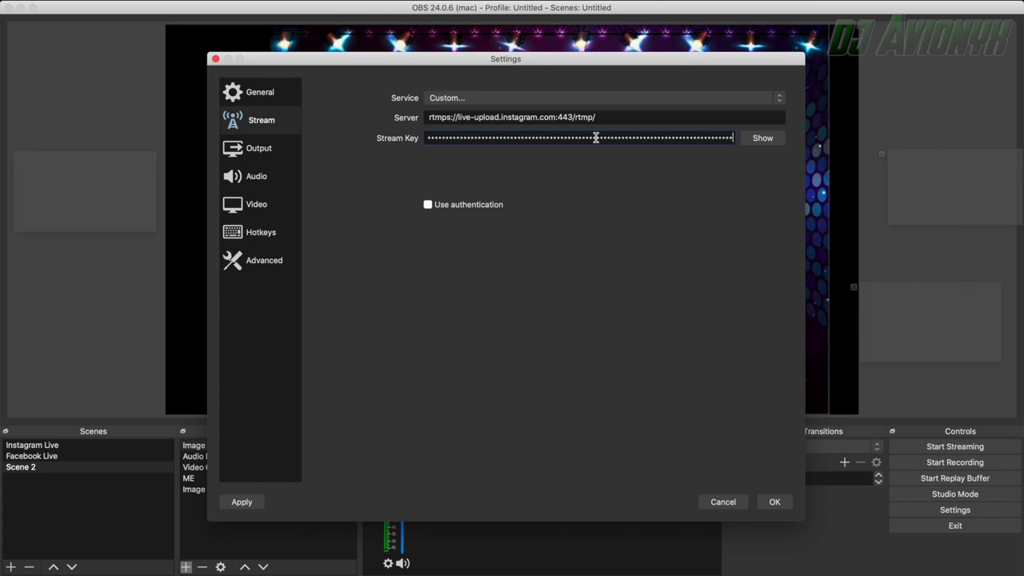
pyautogui.click(771, 503)
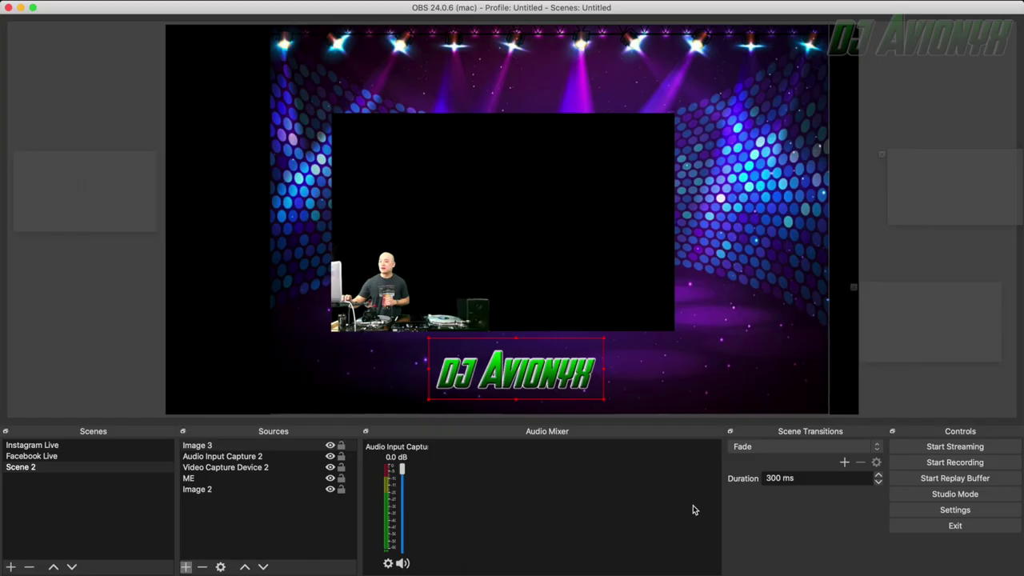
# Step: Switch to the Instagram Live scene in the Scenes dock
pyautogui.click(48, 447)
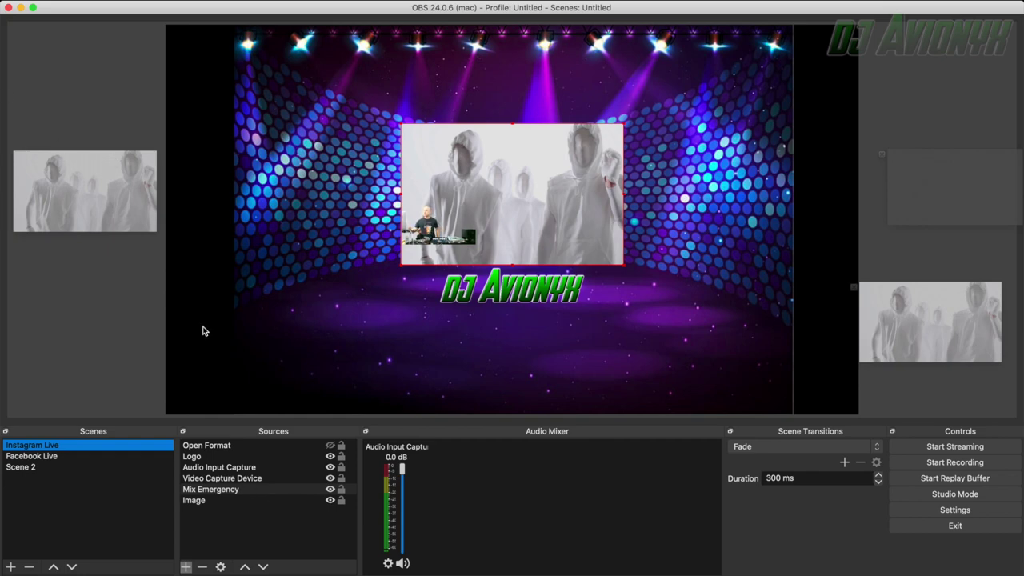
pyautogui.click(40, 0)
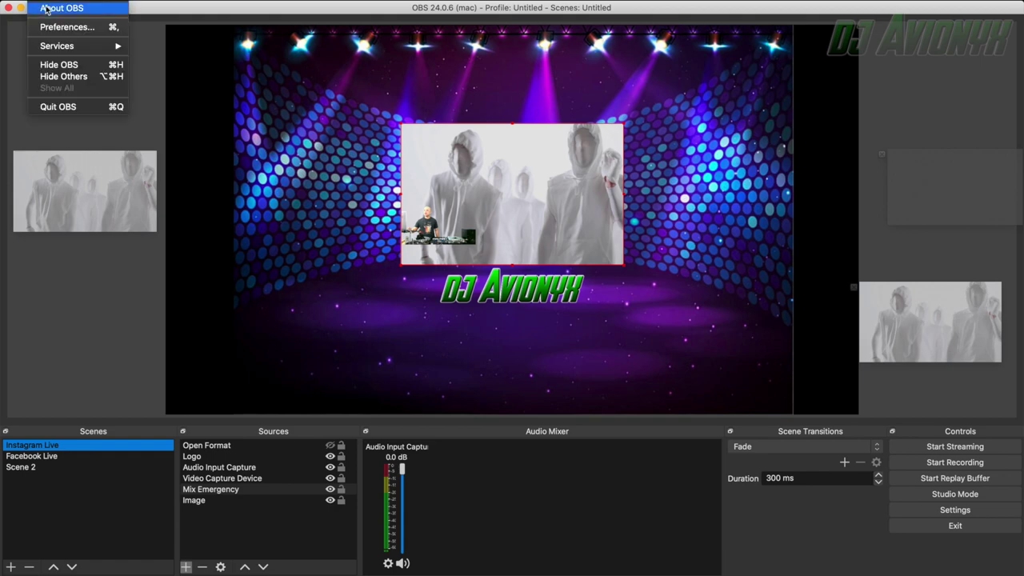
pyautogui.click(48, 31)
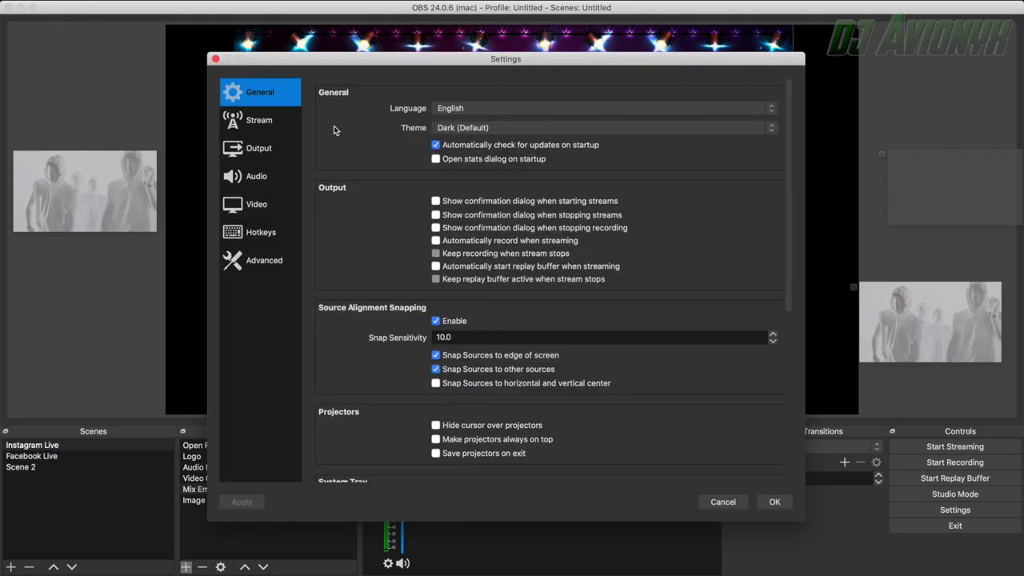
pyautogui.click(269, 122)
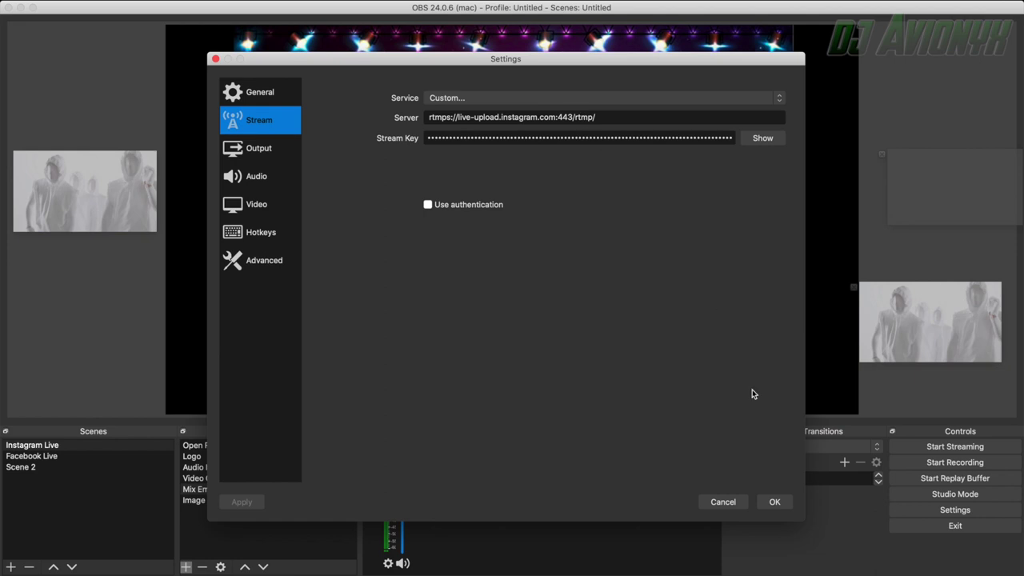
pyautogui.click(773, 501)
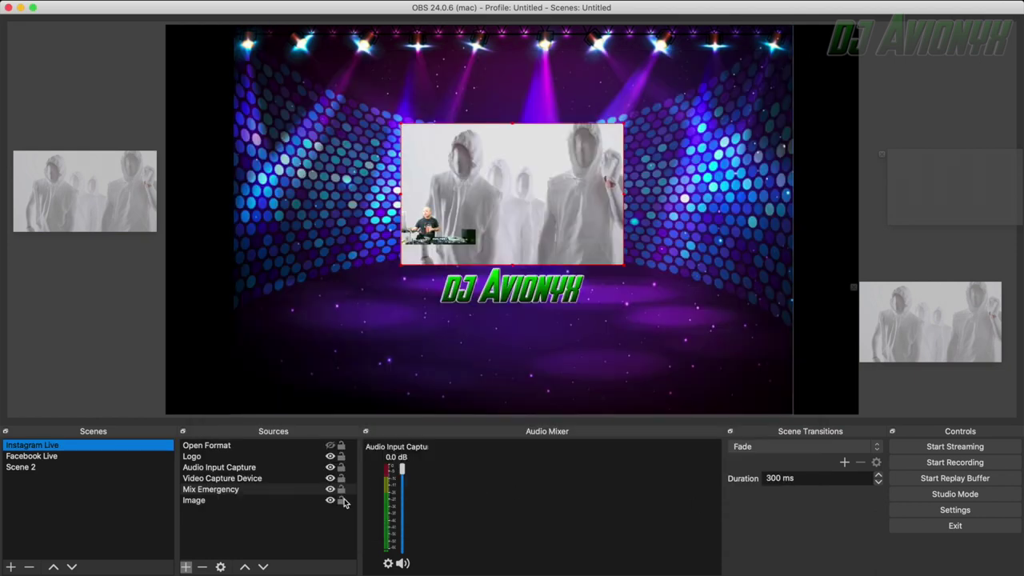